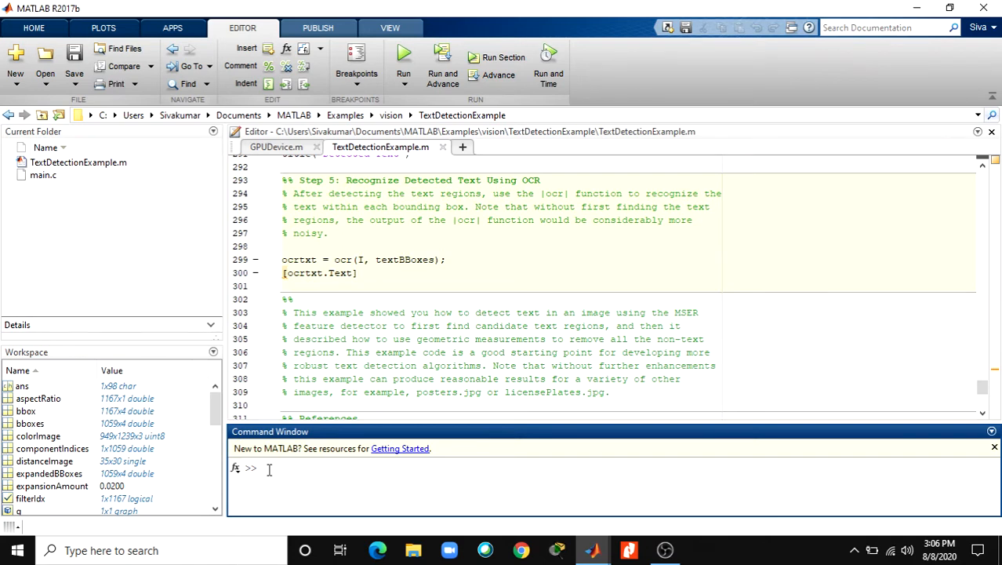
# Open the pe_rectifier_diodes example model by running its name as a command
pyautogui.write('F')
pyautogui.write('_')
pyautogui.write('rectif')
pyautogui.write('ier')
pyautogui.write('_dic')
pyautogui.write('des')
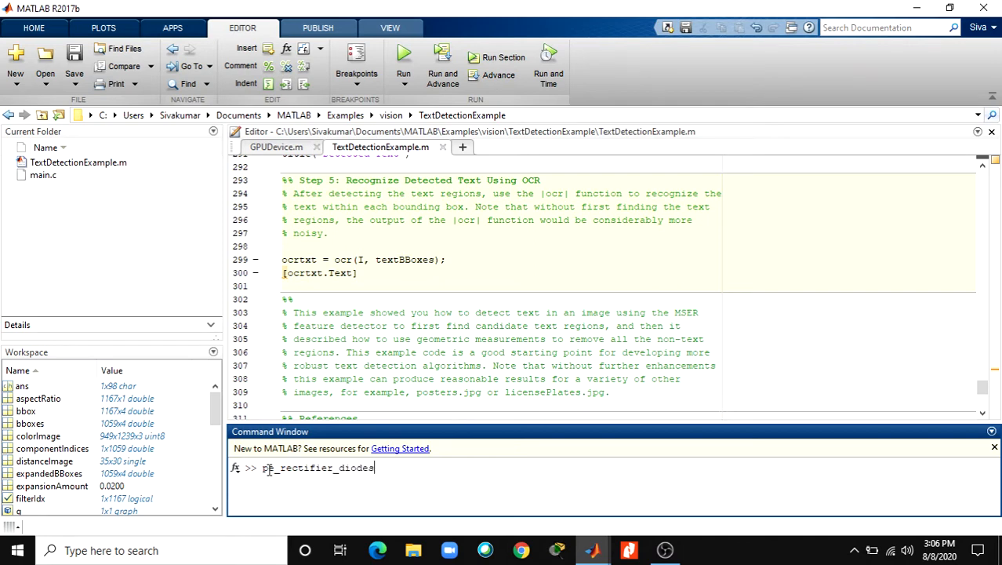
pyautogui.press('Return')
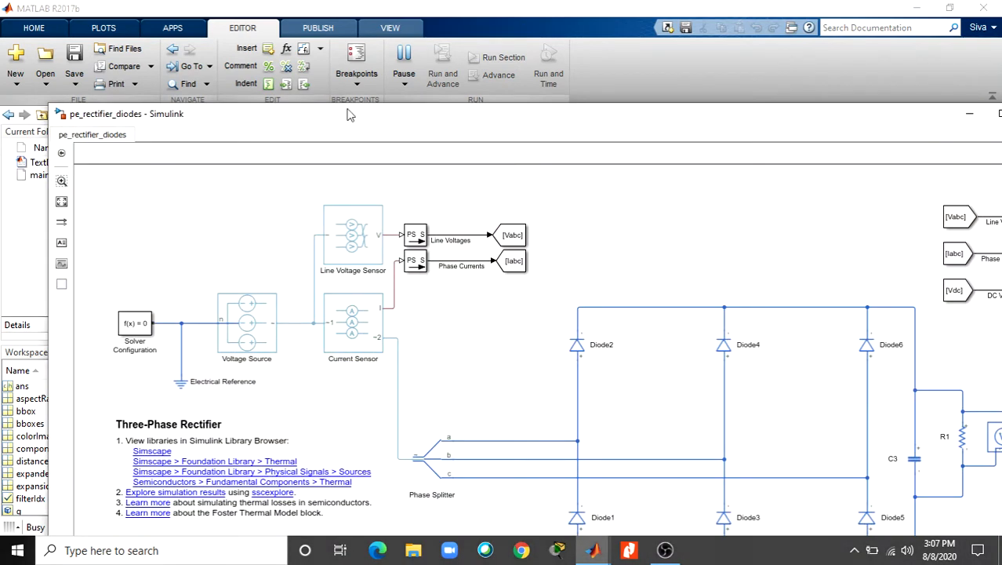
# Bring the pe_rectifier_diodes model window fully into view and maximize it
pyautogui.moveTo(425, 116); pyautogui.dragTo(380, 29)
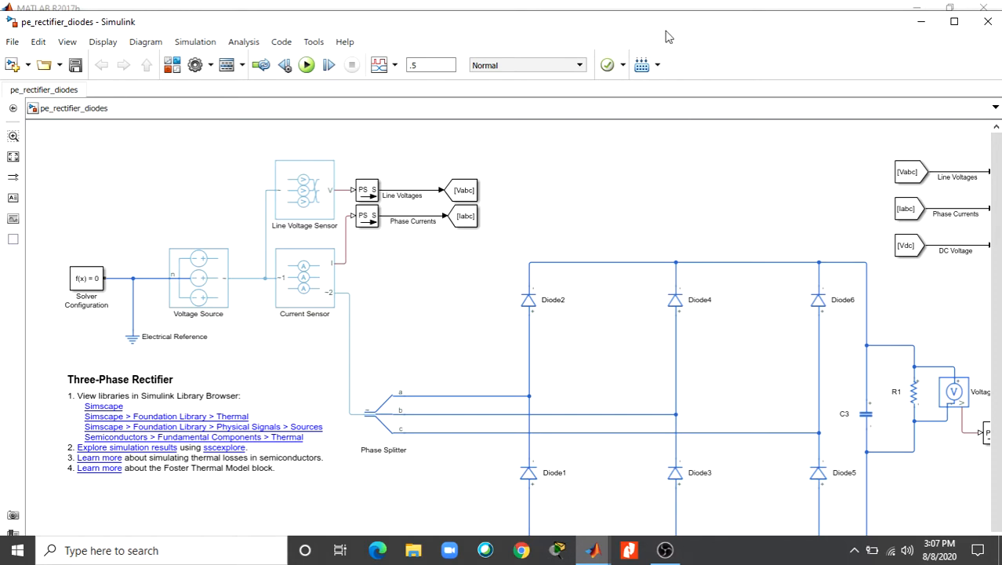
pyautogui.moveTo(650, 32); pyautogui.dragTo(627, 7)
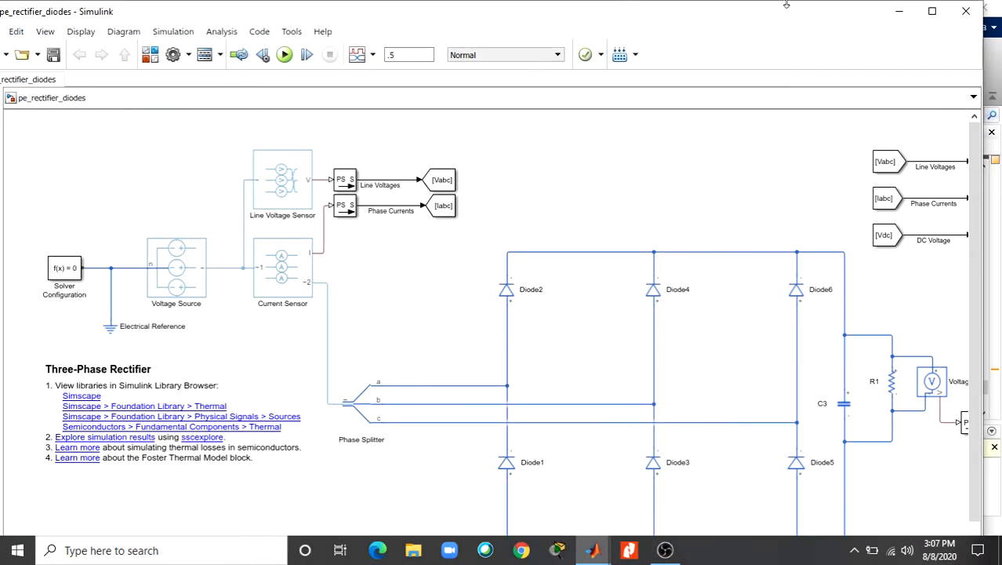
pyautogui.click(935, 14)
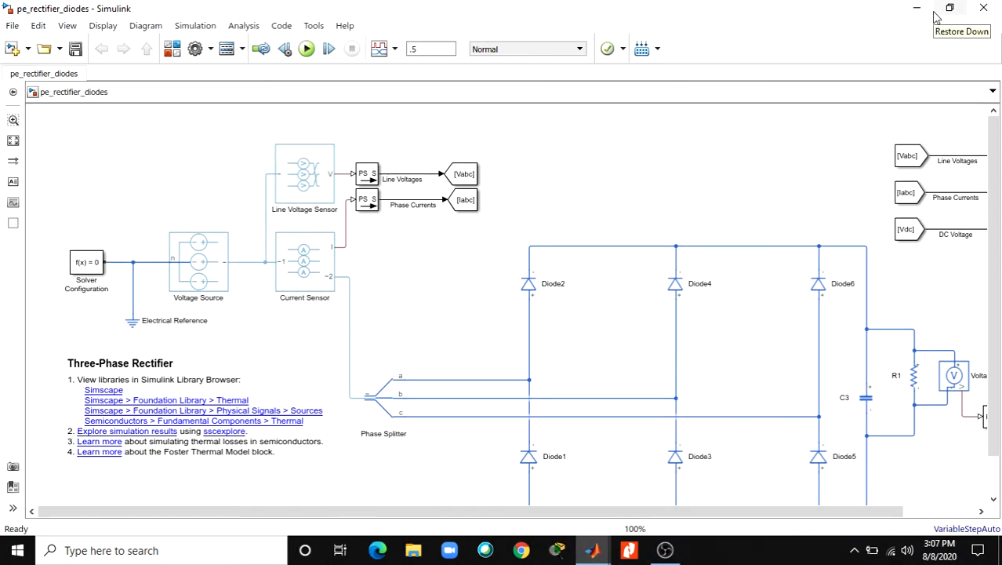
pyautogui.click(949, 10)
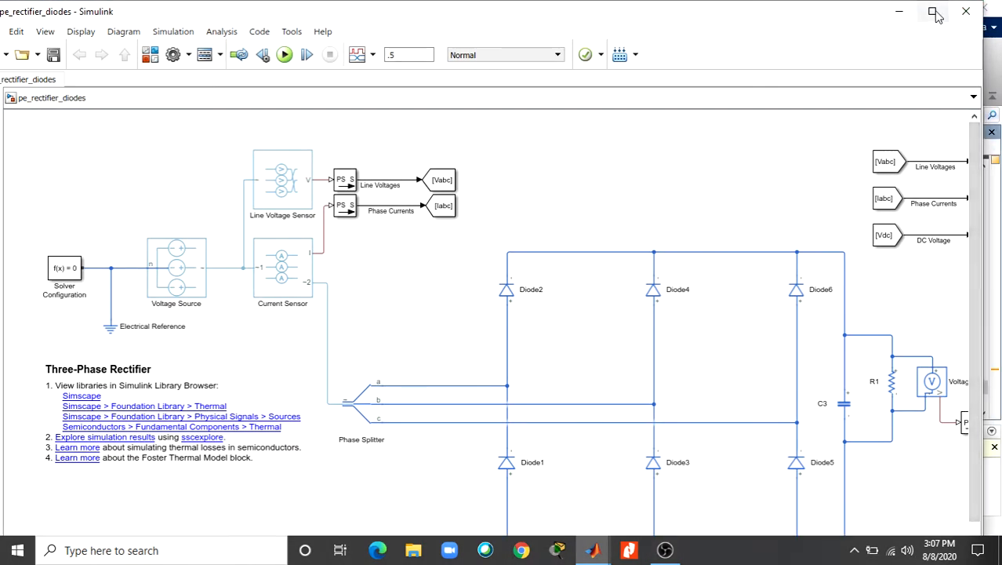
pyautogui.click(932, 11)
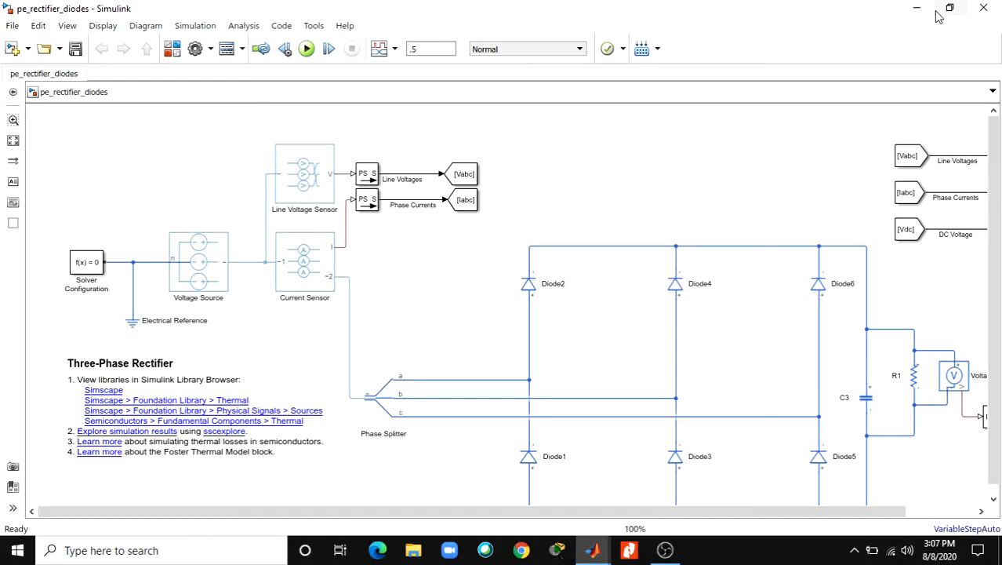
# Examine the rectifier model from the solver configuration, voltage source and sensors through to the load-side voltage sensor
pyautogui.click(95, 287)
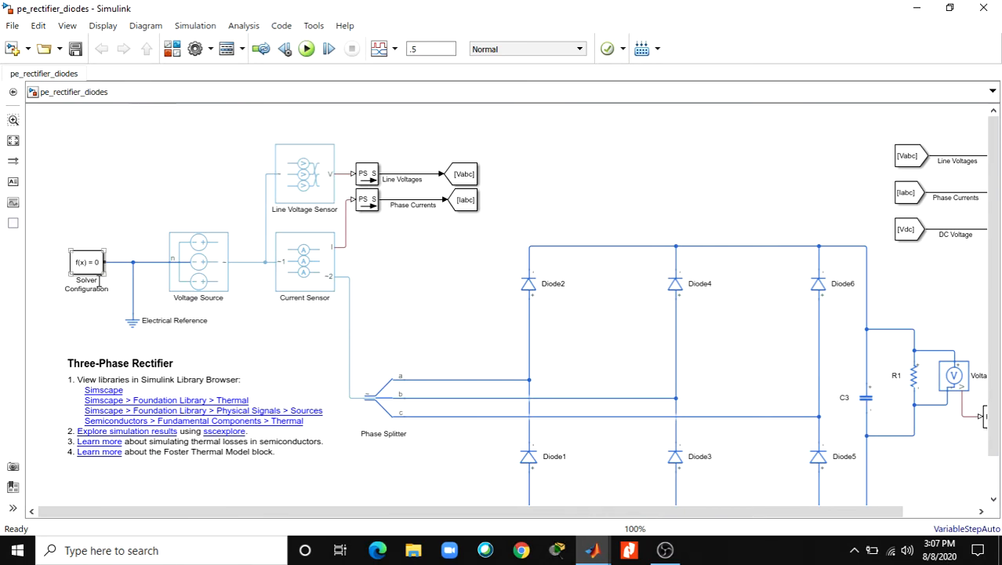
pyautogui.click(202, 276)
pyautogui.click(315, 270)
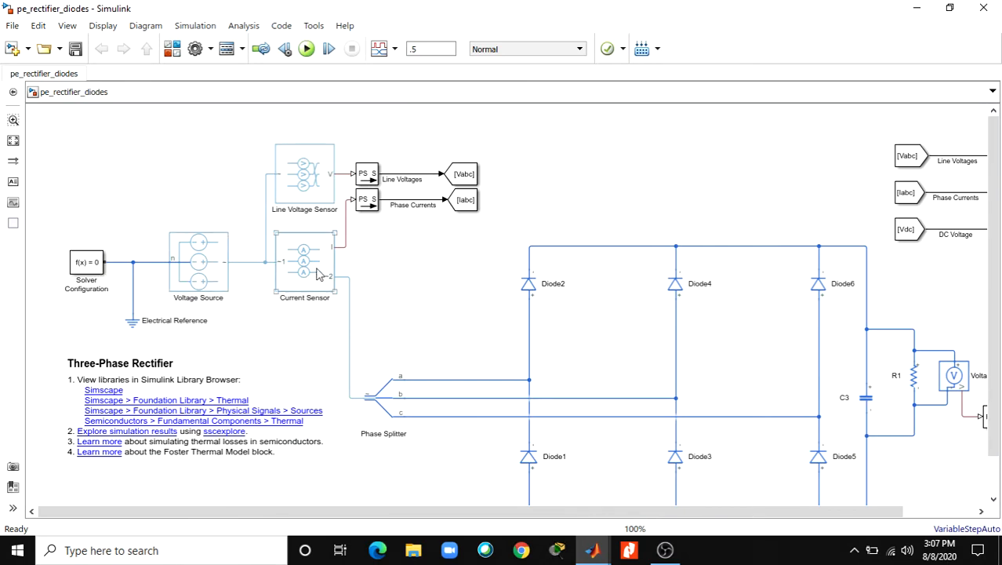
pyautogui.click(319, 206)
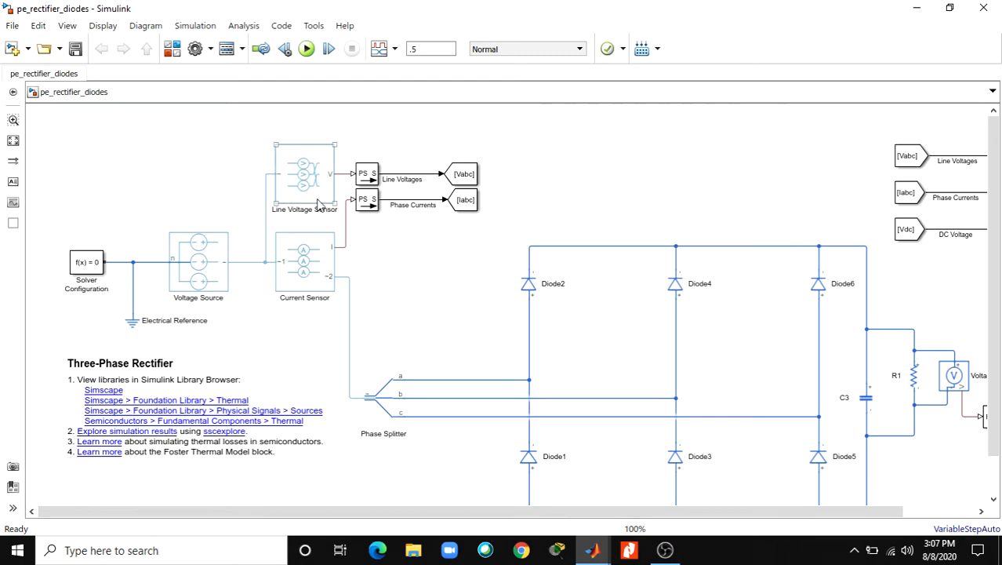
pyautogui.click(369, 267)
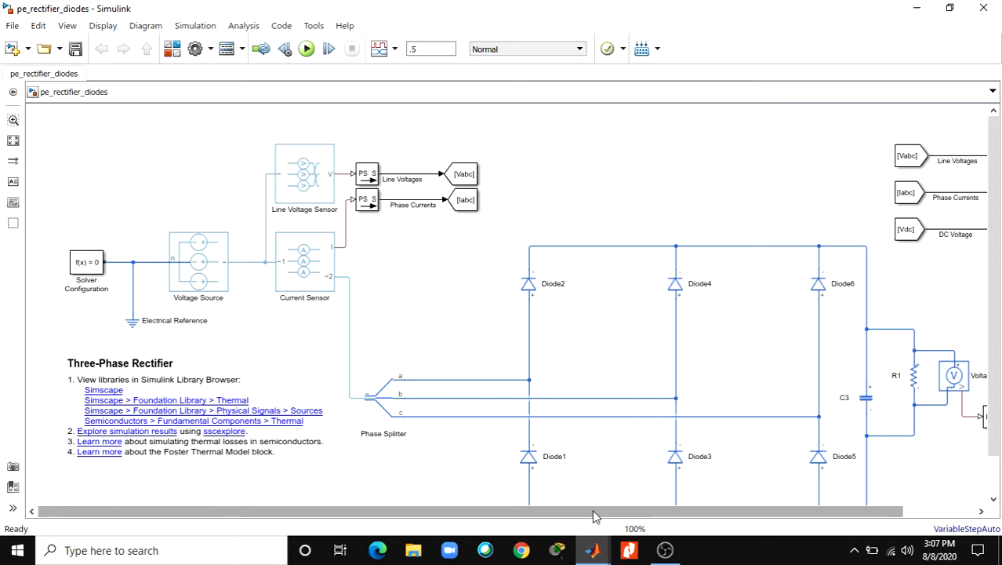
pyautogui.moveTo(595, 516); pyautogui.dragTo(671, 509)
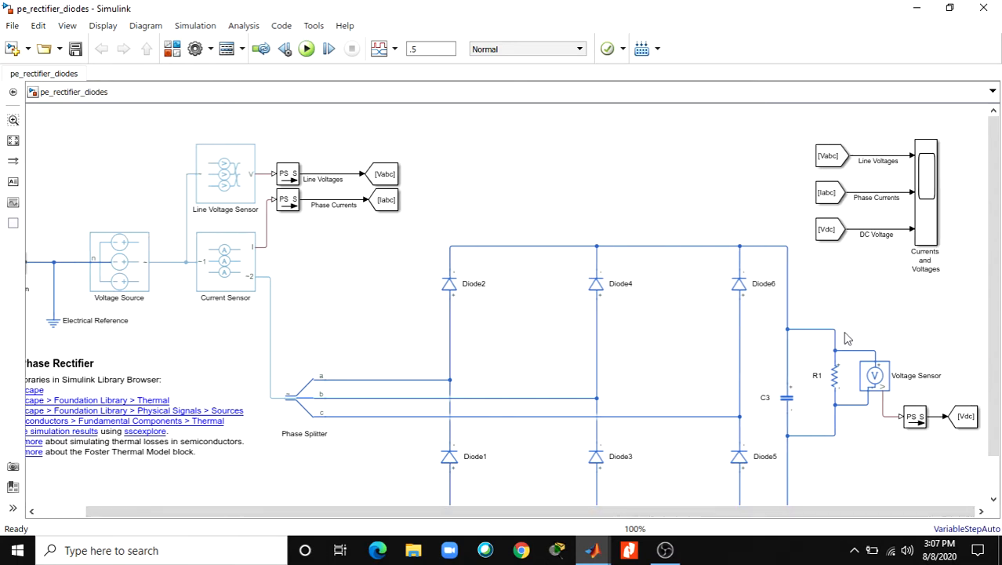
pyautogui.click(878, 392)
pyautogui.moveTo(671, 521); pyautogui.dragTo(596, 517)
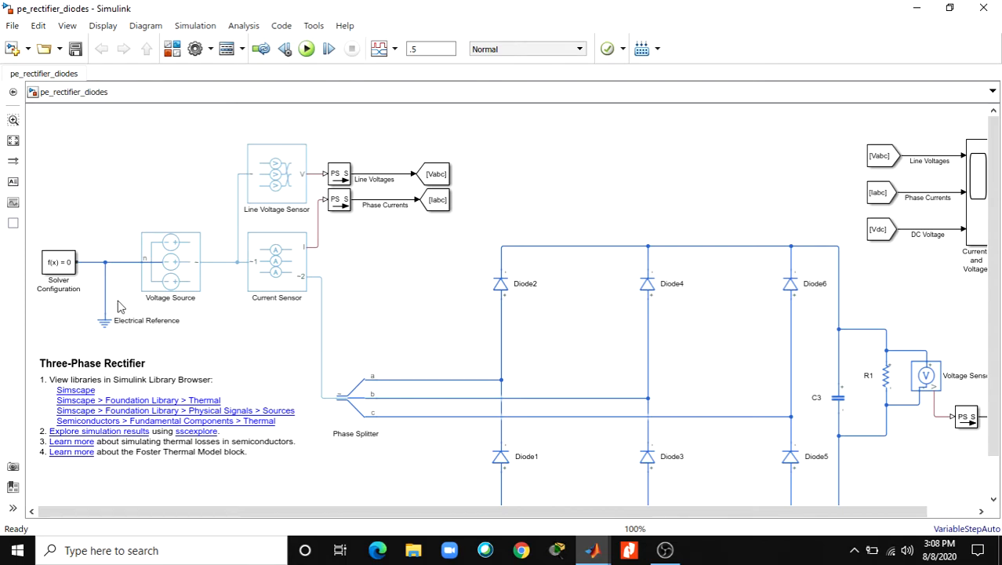
# Review the Solver Configuration block's parameters, including the solver type and linear algebra choices, and close them with the settings kept
pyautogui.click(68, 266)
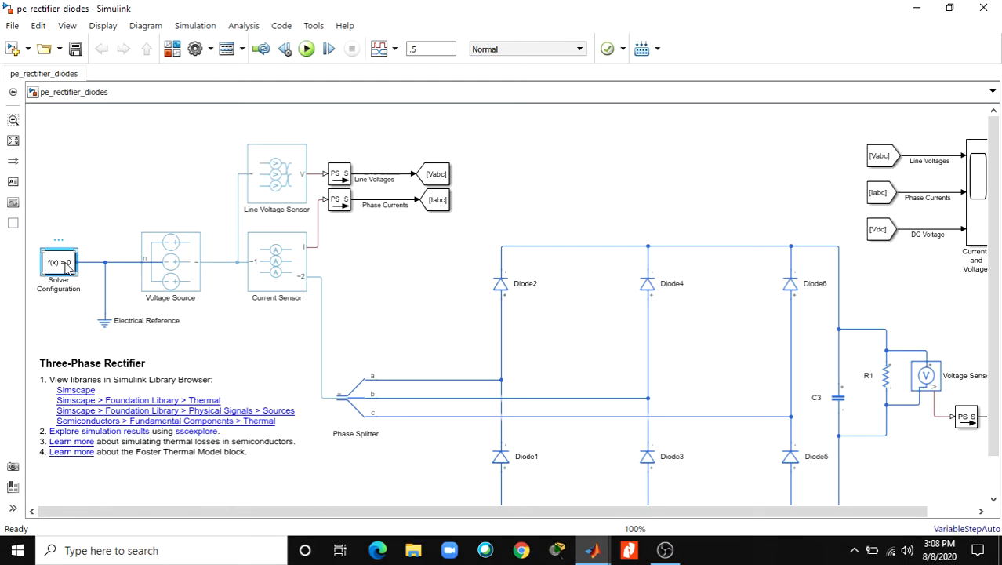
pyautogui.doubleClick(67, 267)
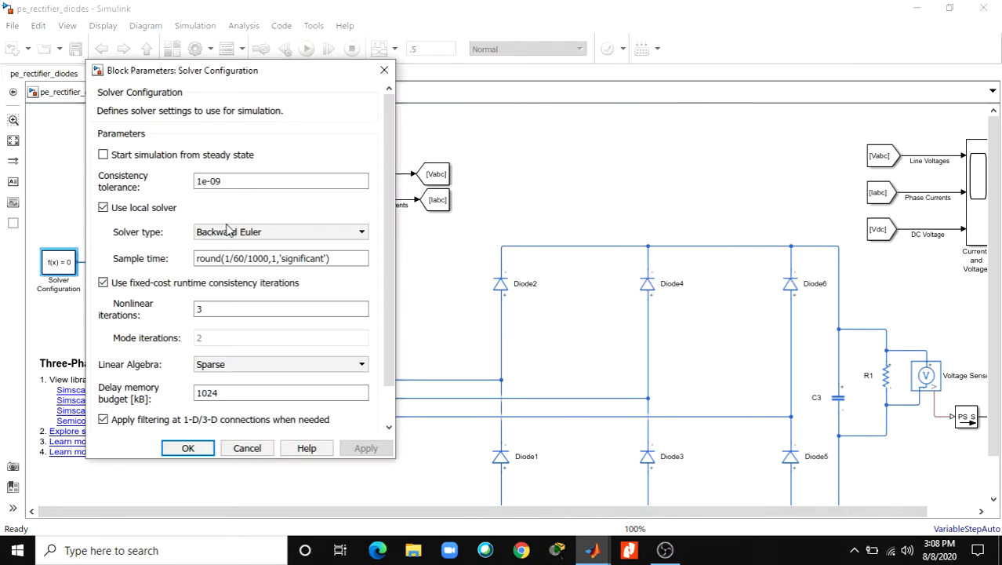
pyautogui.click(228, 234)
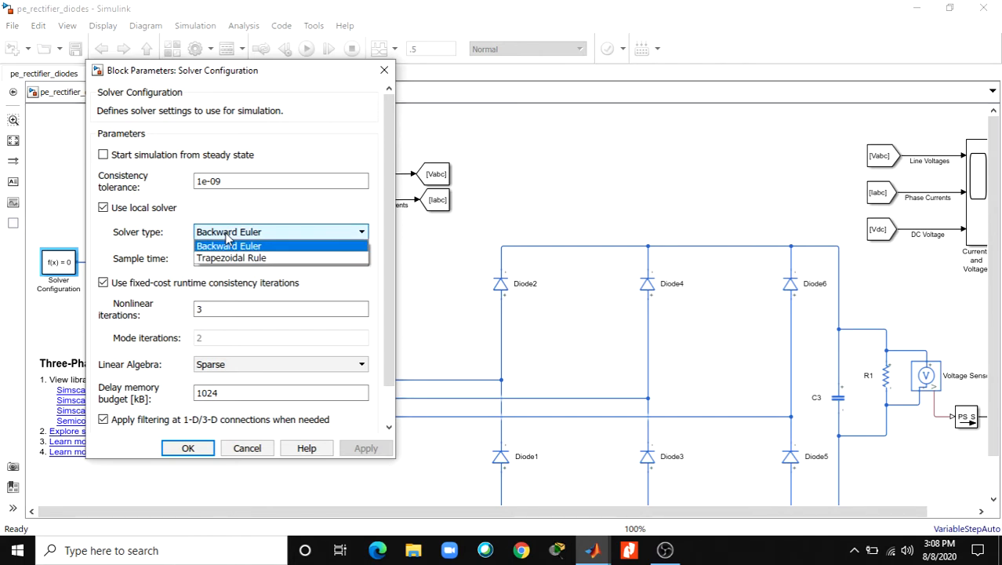
pyautogui.click(226, 236)
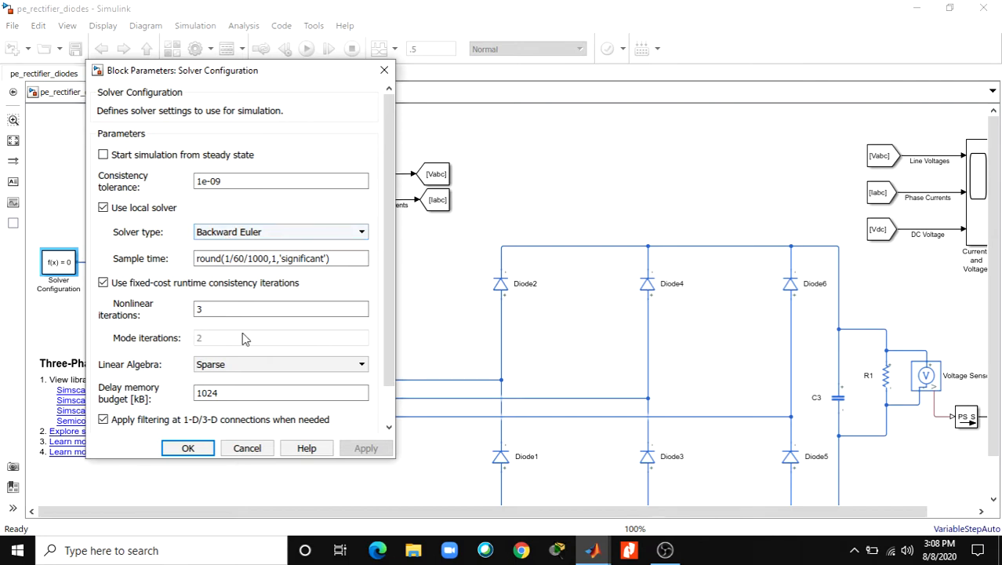
pyautogui.click(216, 367)
pyautogui.click(215, 366)
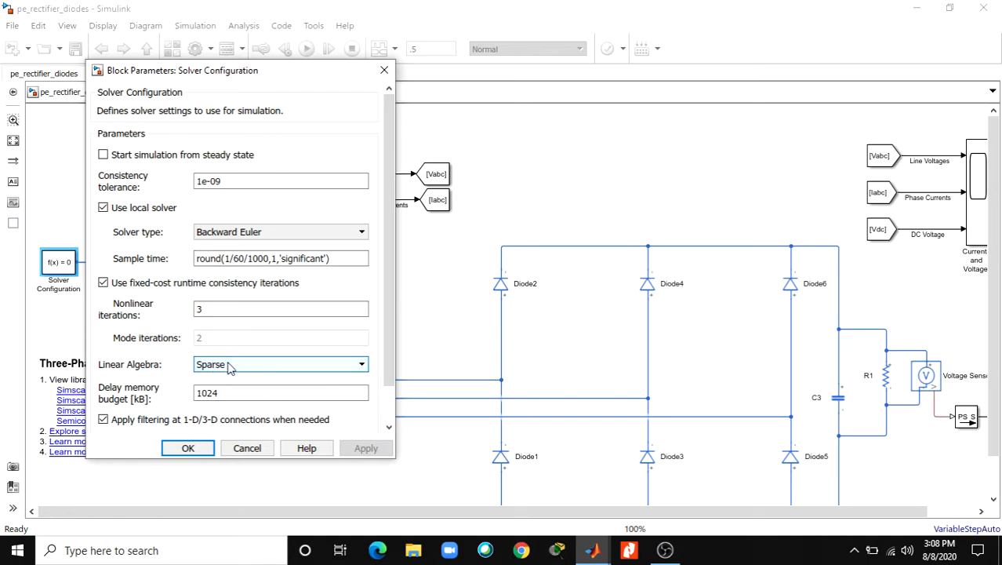
pyautogui.click(281, 233)
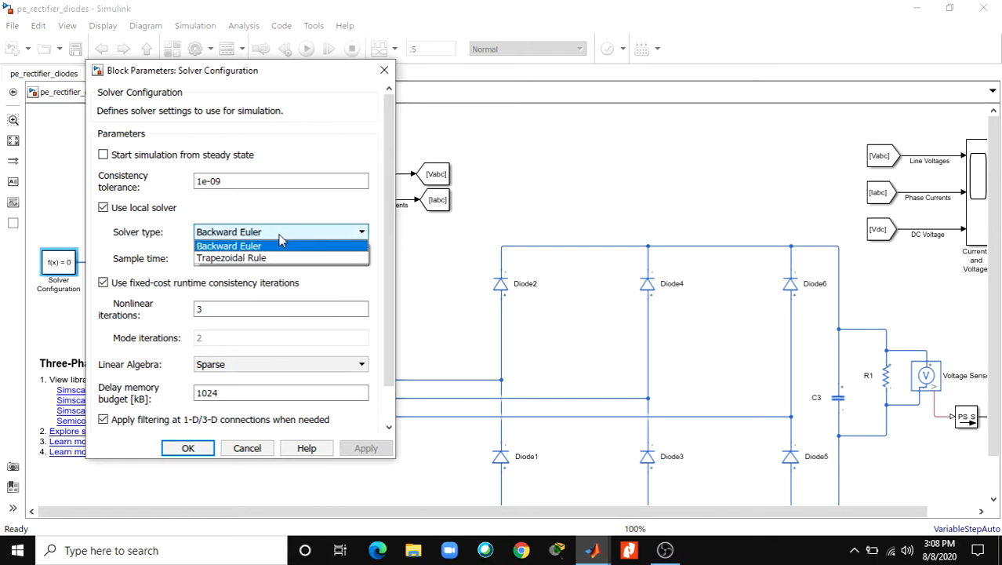
pyautogui.click(280, 237)
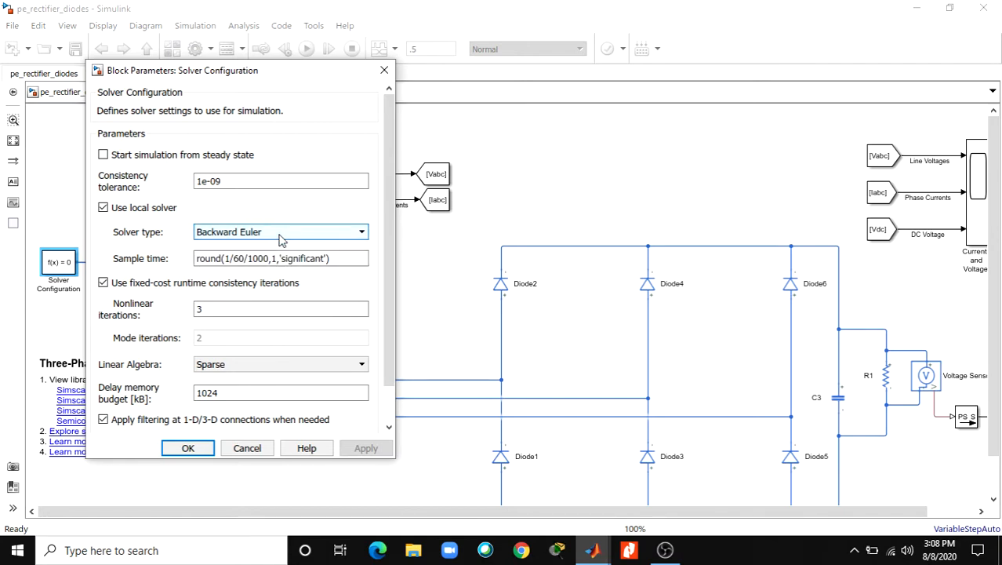
pyautogui.click(188, 448)
pyautogui.click(173, 271)
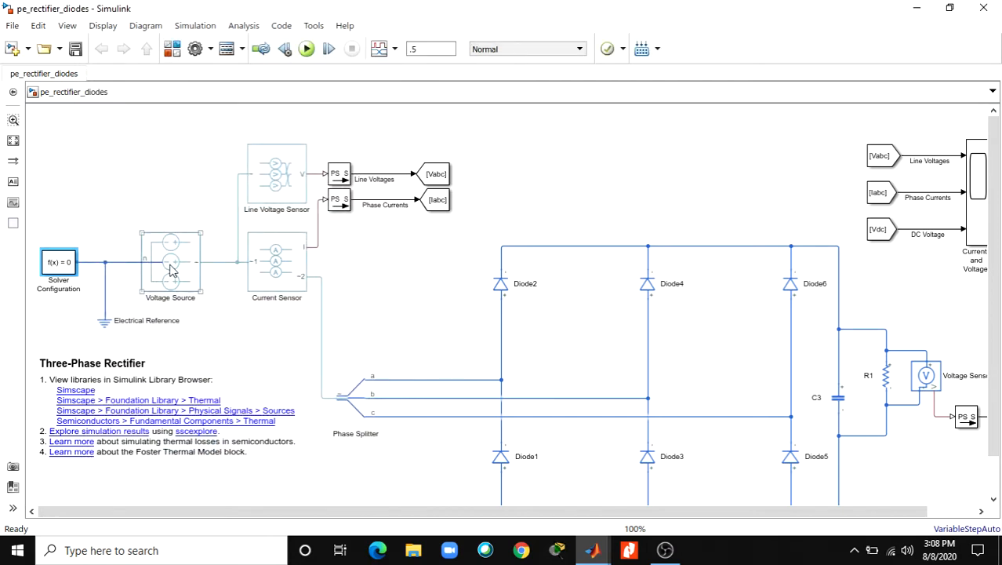
pyautogui.click(173, 270)
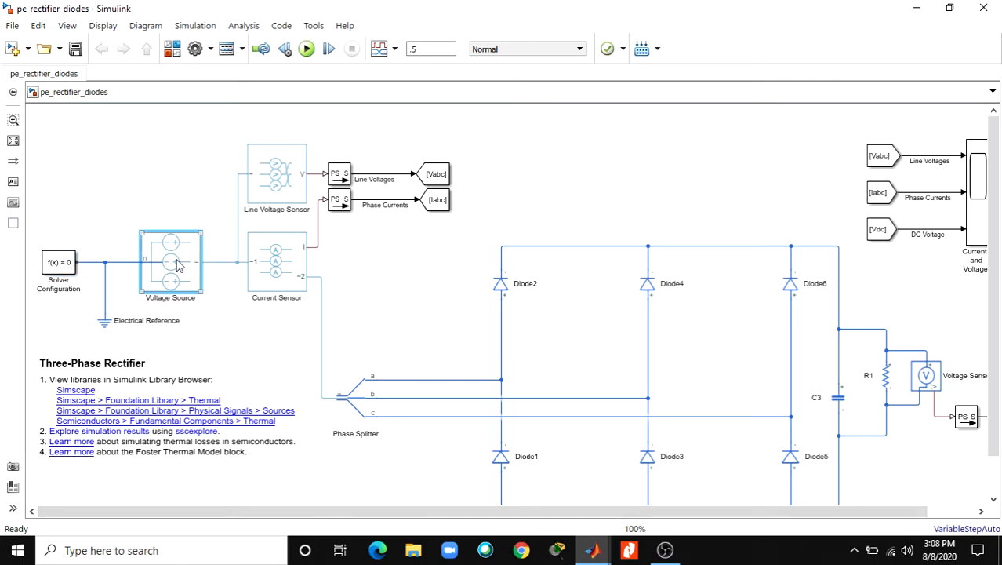
pyautogui.rightClick(162, 271)
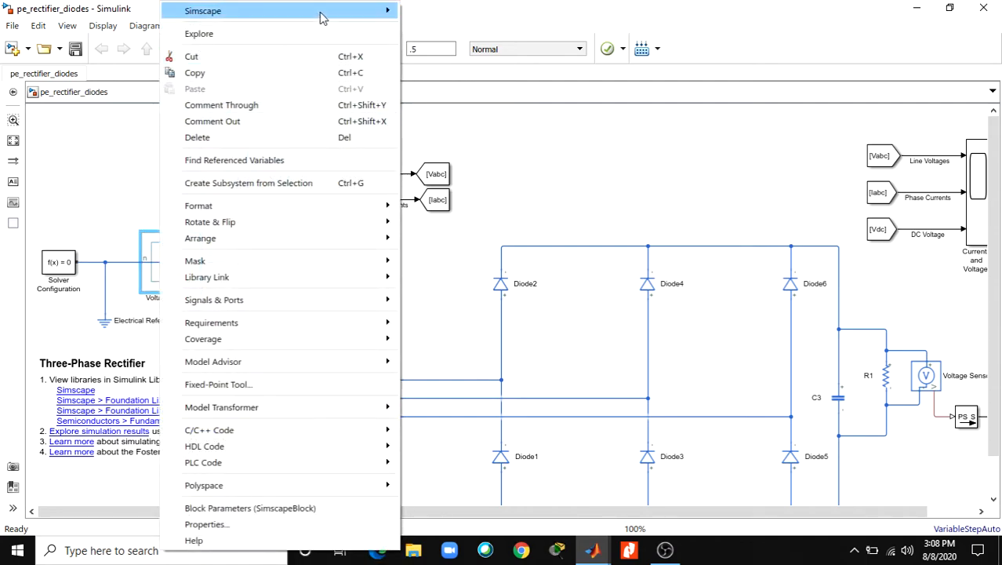
pyautogui.moveTo(320, 13)
pyautogui.moveTo(468, 33)
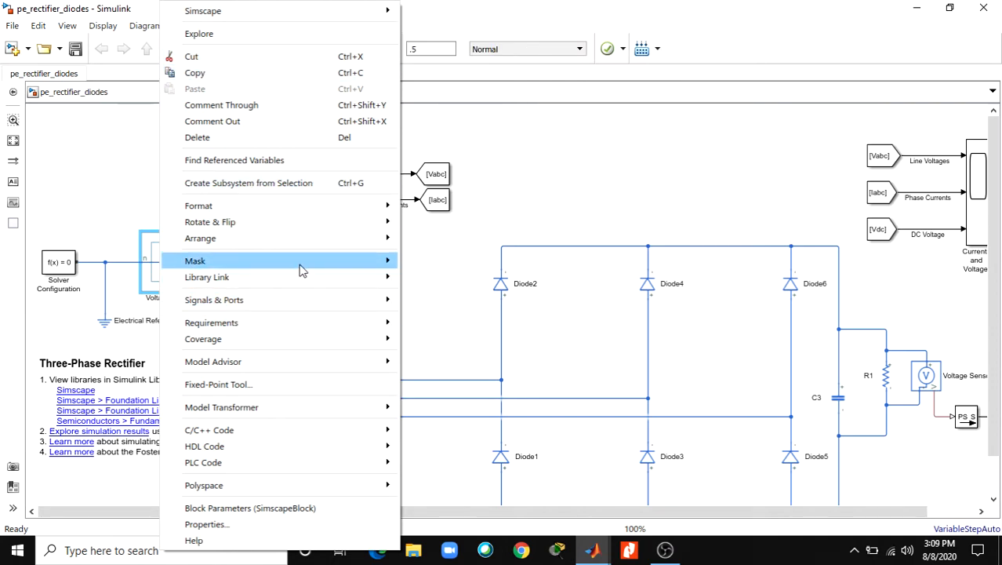
pyautogui.moveTo(265, 332)
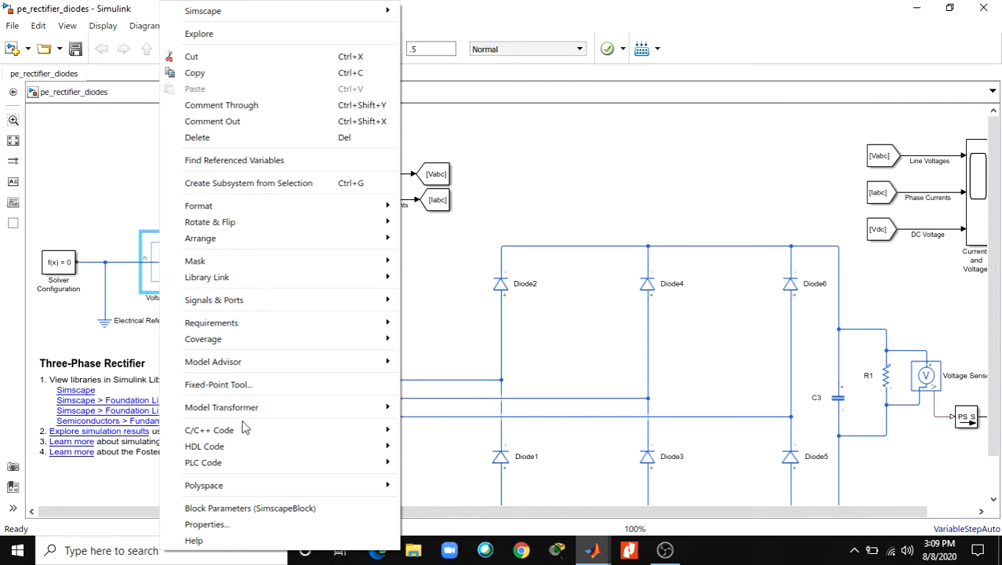
pyautogui.moveTo(242, 425)
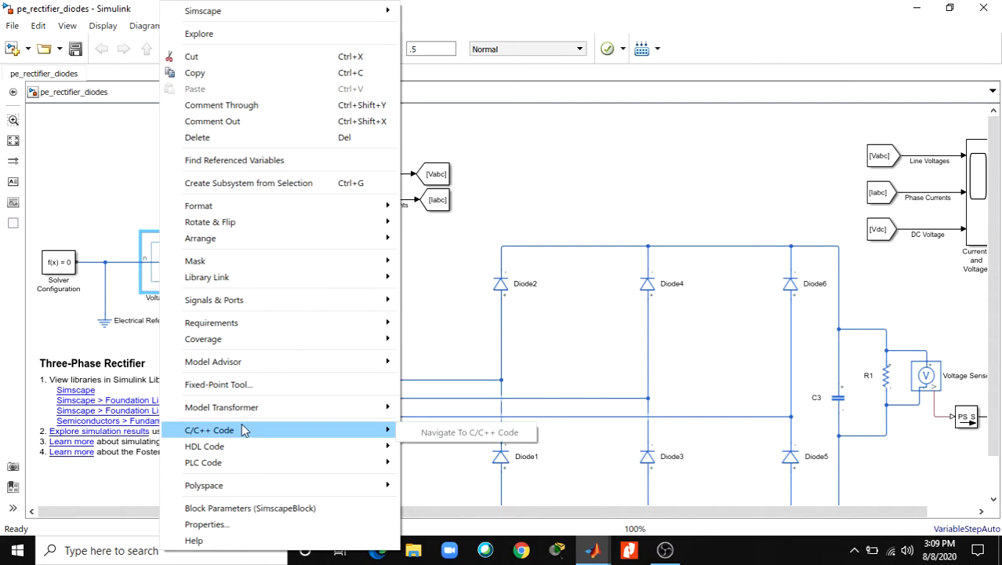
pyautogui.click(115, 188)
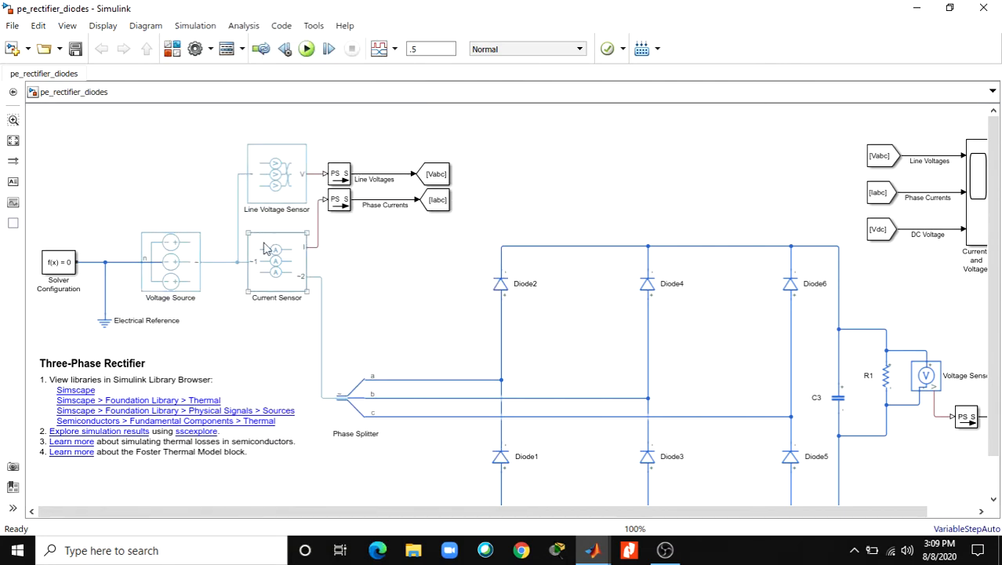
pyautogui.click(275, 174)
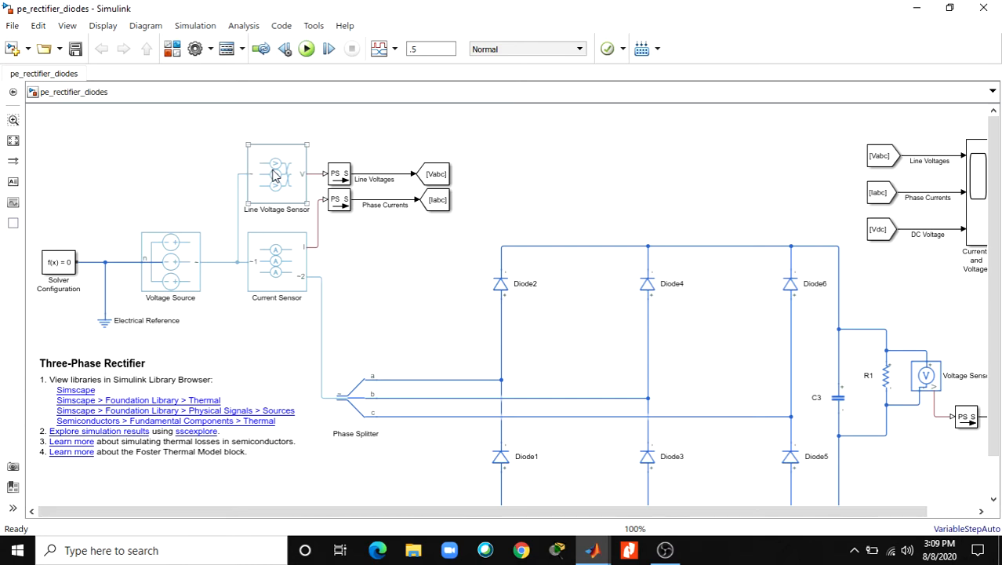
pyautogui.click(221, 193)
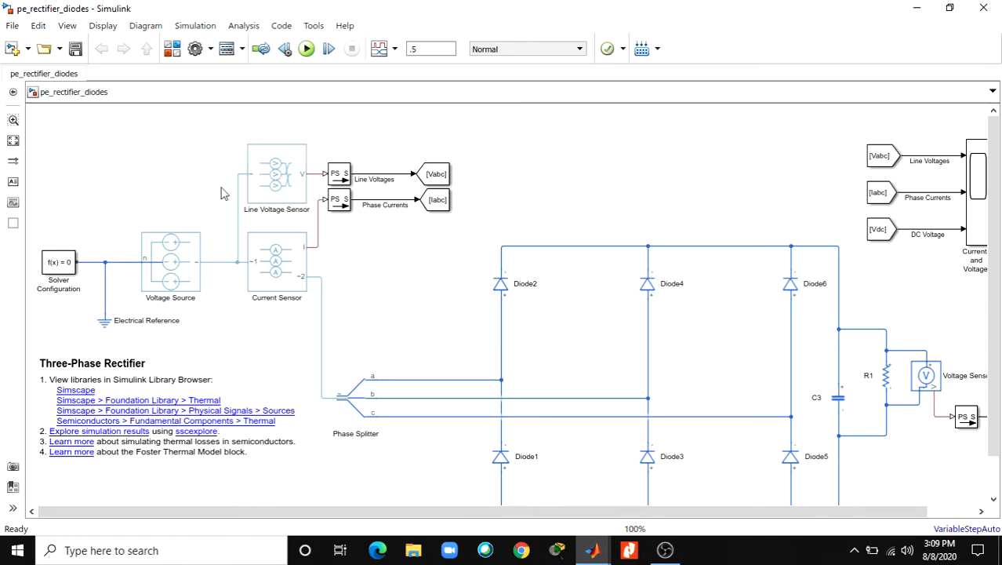
pyautogui.click(287, 243)
pyautogui.click(376, 397)
pyautogui.click(474, 424)
# Review the Voltage Source block's main, harmonics and parasitics parameters, including the source harmonics choices, and close them without changes
pyautogui.click(190, 276)
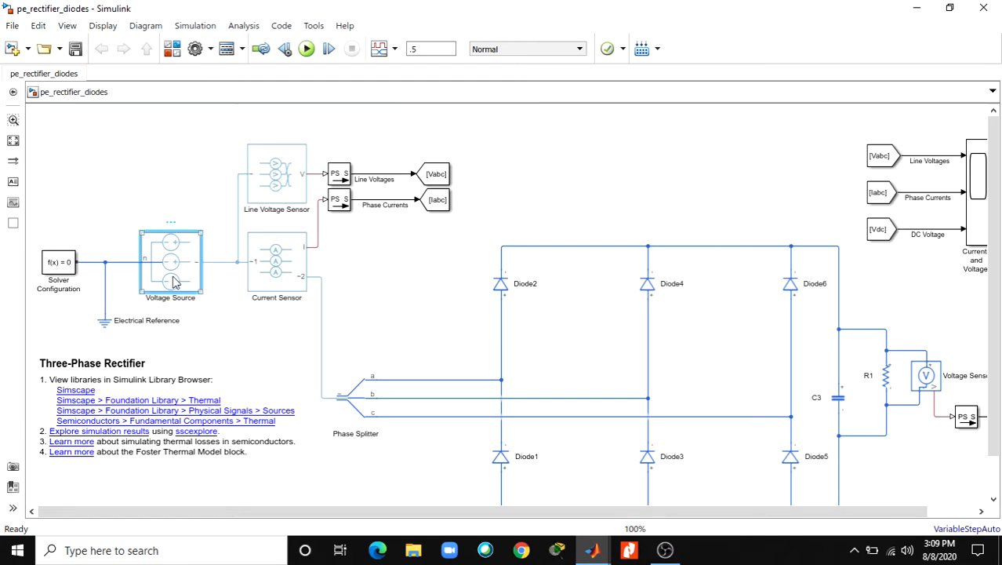
pyautogui.doubleClick(174, 282)
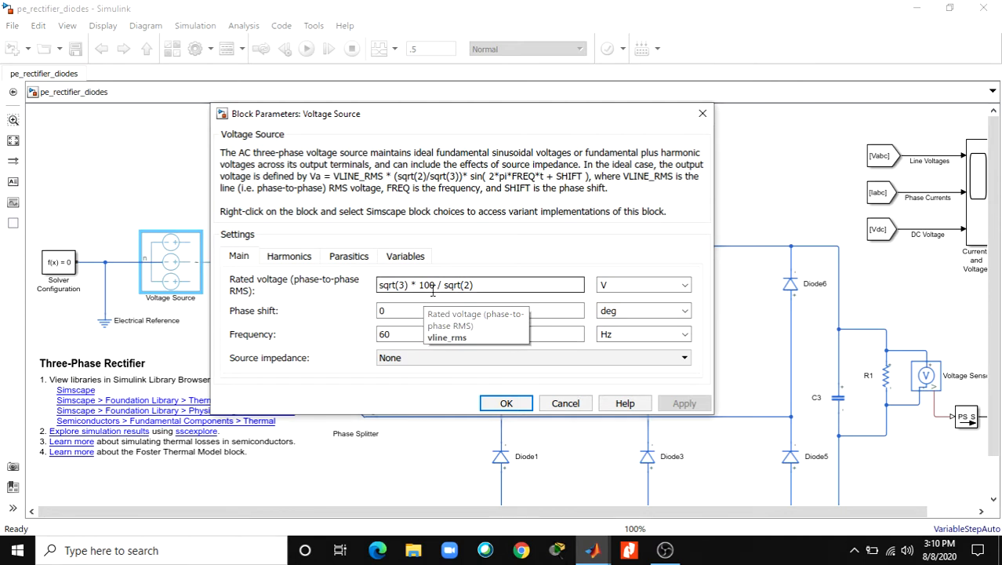
pyautogui.click(308, 262)
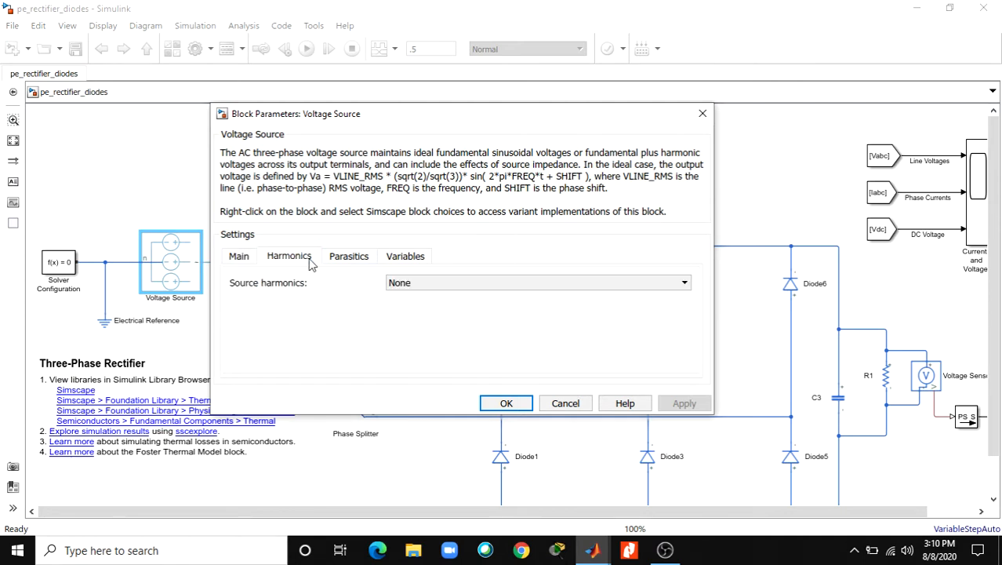
pyautogui.click(405, 283)
pyautogui.click(405, 294)
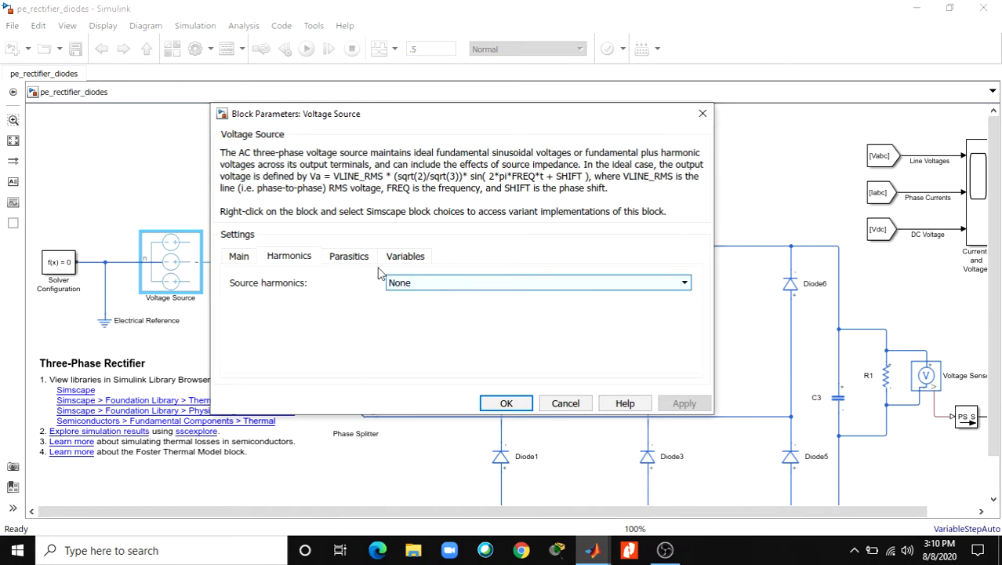
pyautogui.click(349, 257)
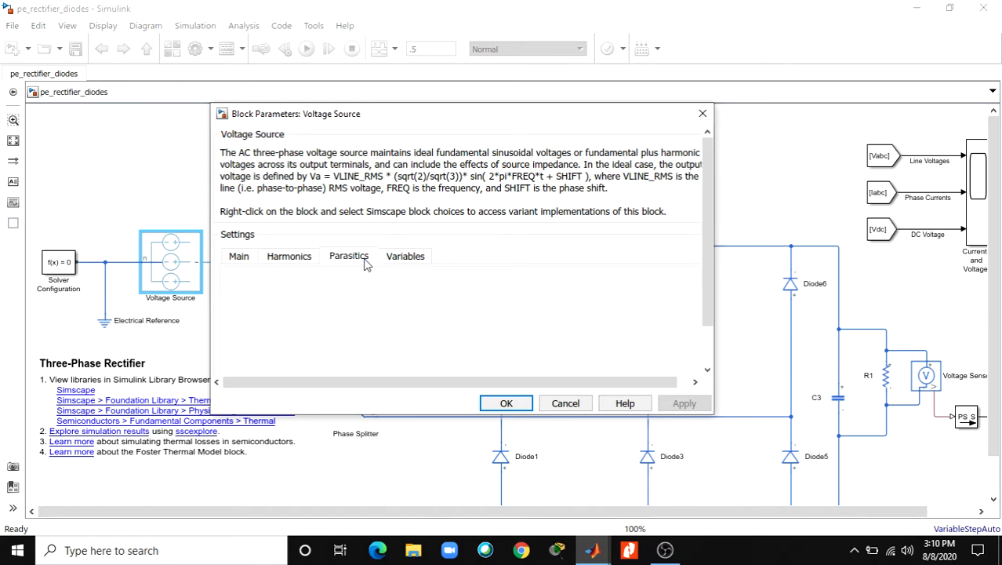
pyautogui.click(703, 114)
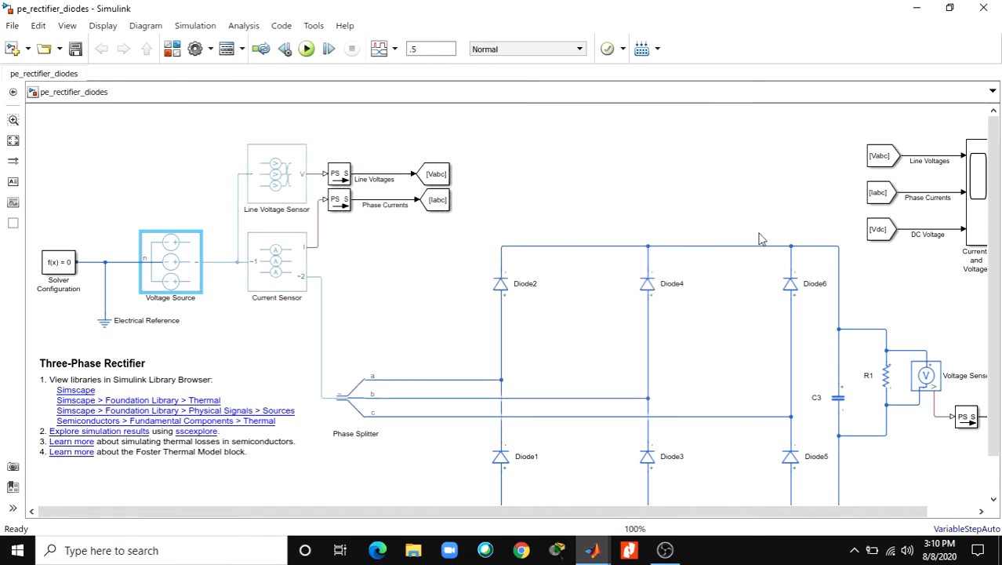
# Review the parameters of the PS-Simulink converter after the load-side voltage sensor, including its output signal unit, and close them unchanged
pyautogui.doubleClick(968, 418)
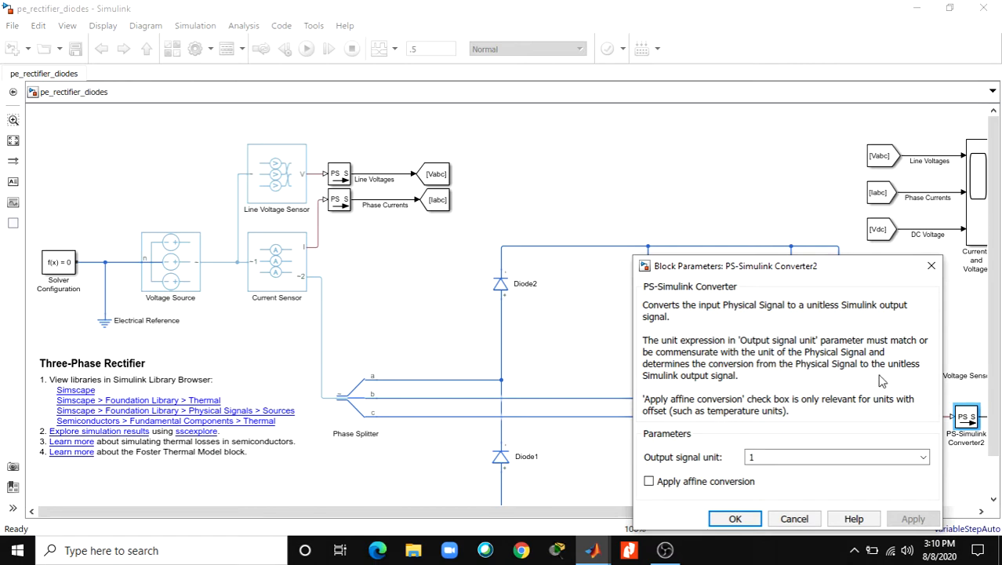
pyautogui.click(931, 266)
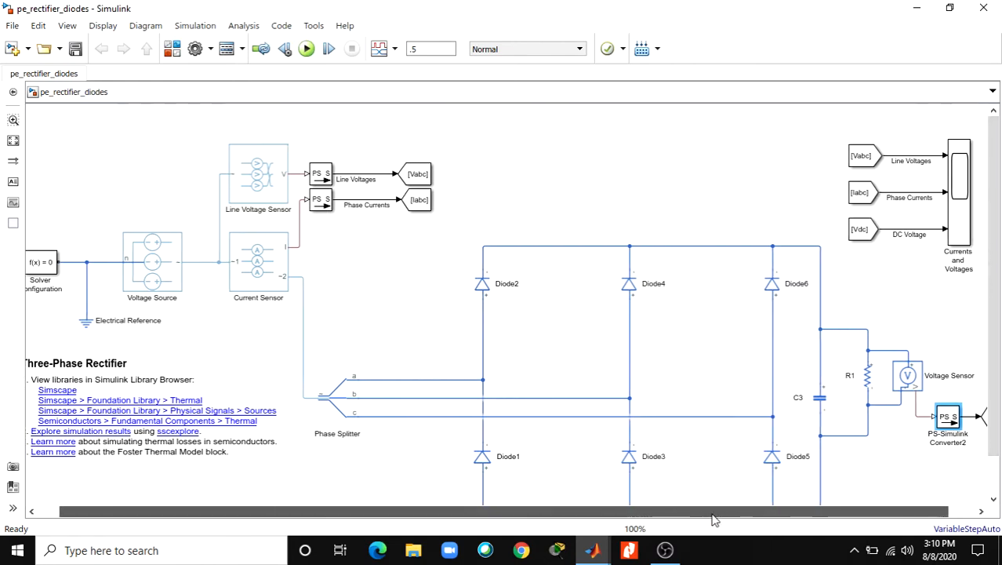
pyautogui.hscroll(2, 714, 518)
pyautogui.hscroll(-2, 713, 518)
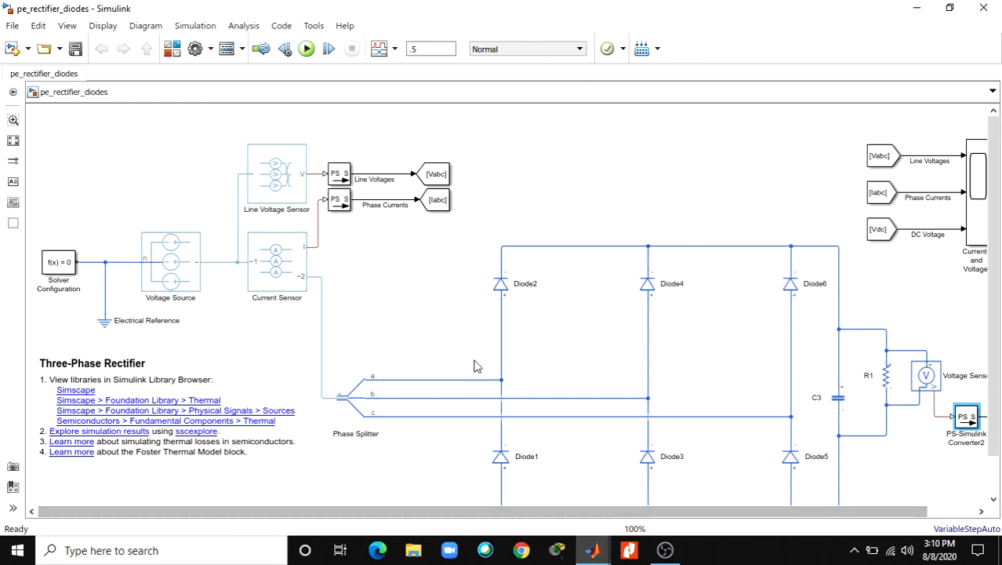
# Run the rectifier simulation and bring the load side and the Currents and Voltages scope fully into view
pyautogui.scroll(-1, 998, 309)
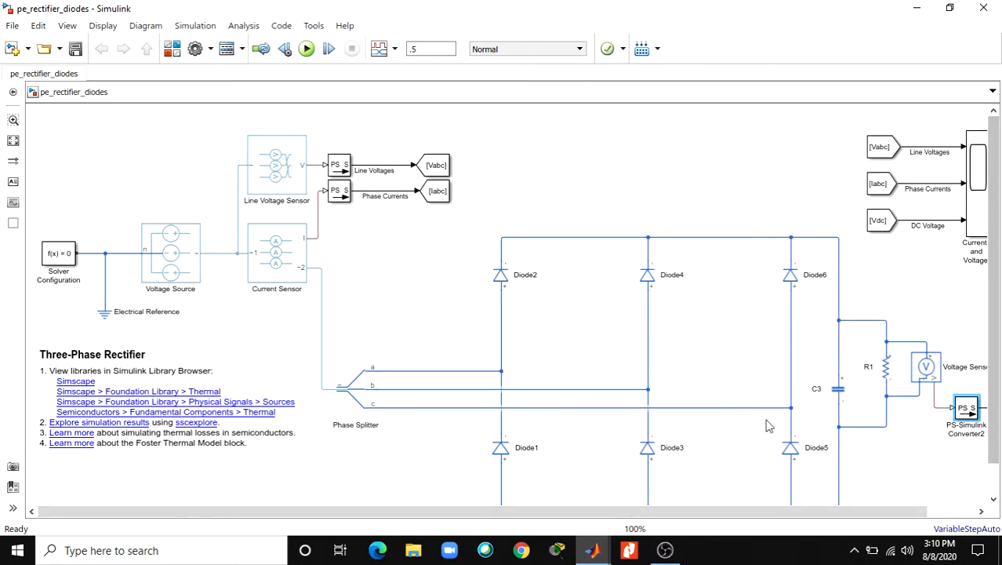
pyautogui.click(305, 49)
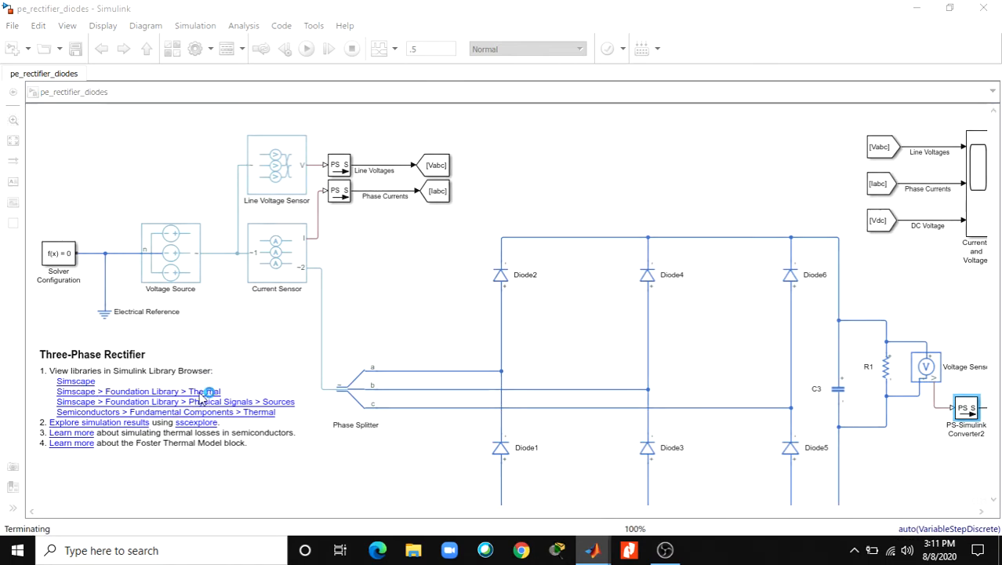
pyautogui.click(219, 429)
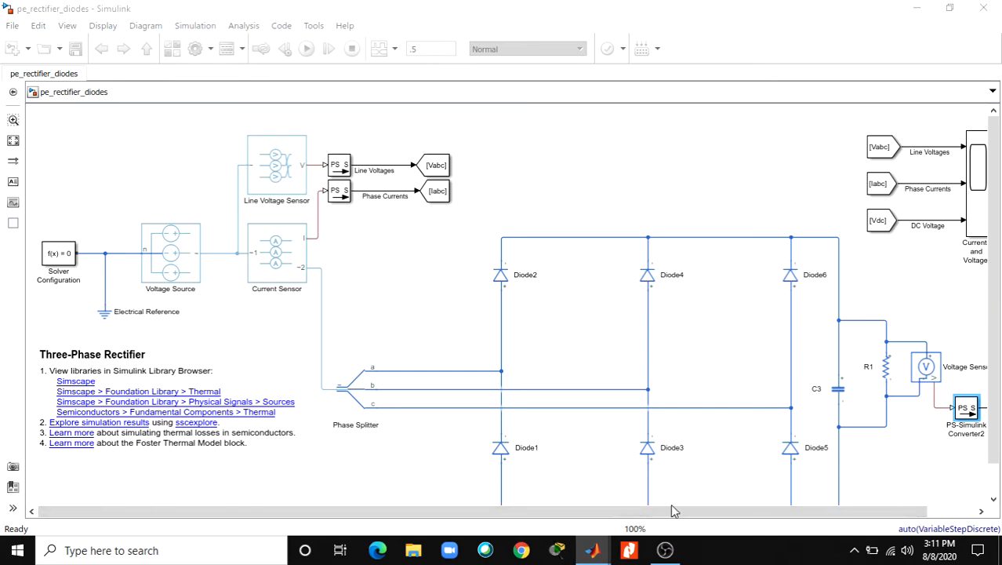
pyautogui.moveTo(758, 510); pyautogui.dragTo(810, 510)
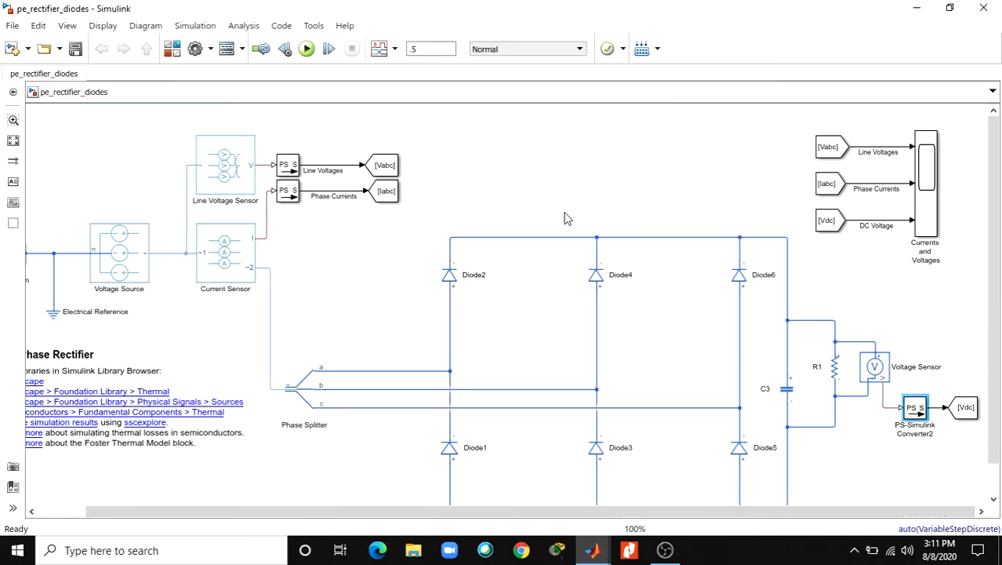
# Open the model configuration parameters and review the available variable-step solvers, keeping auto (Automatic solver selection)
pyautogui.click(188, 30)
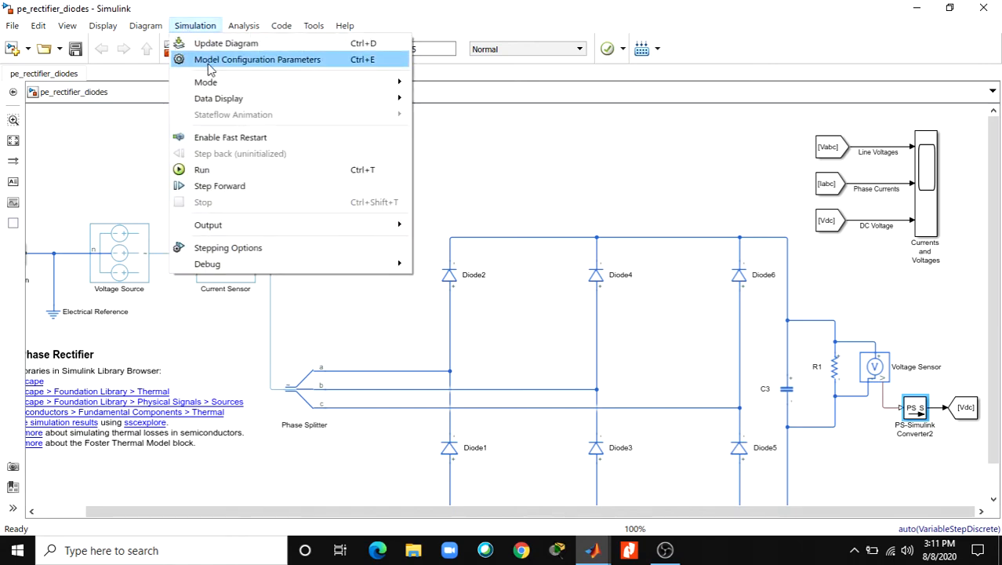
pyautogui.click(210, 62)
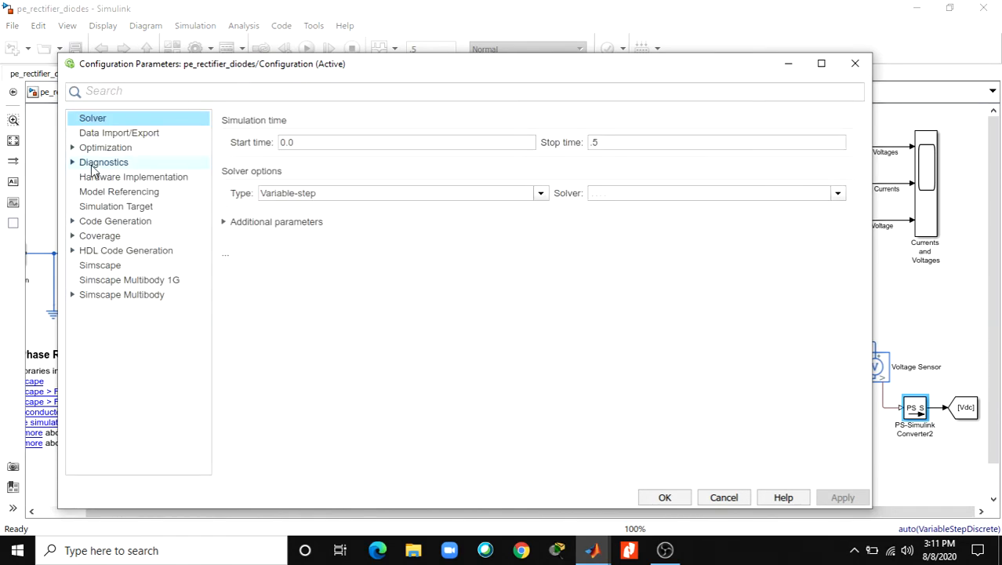
pyautogui.click(73, 149)
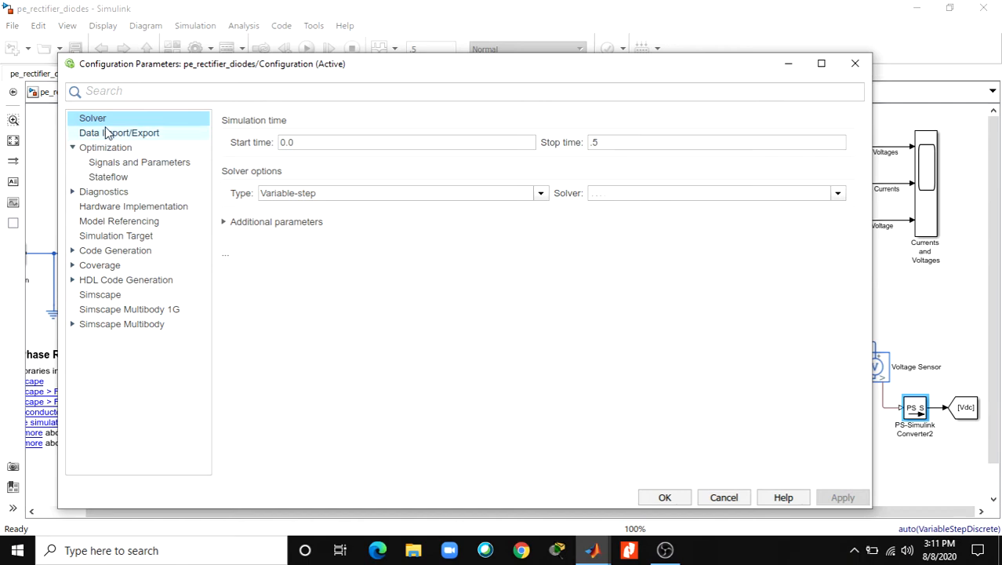
pyautogui.click(106, 122)
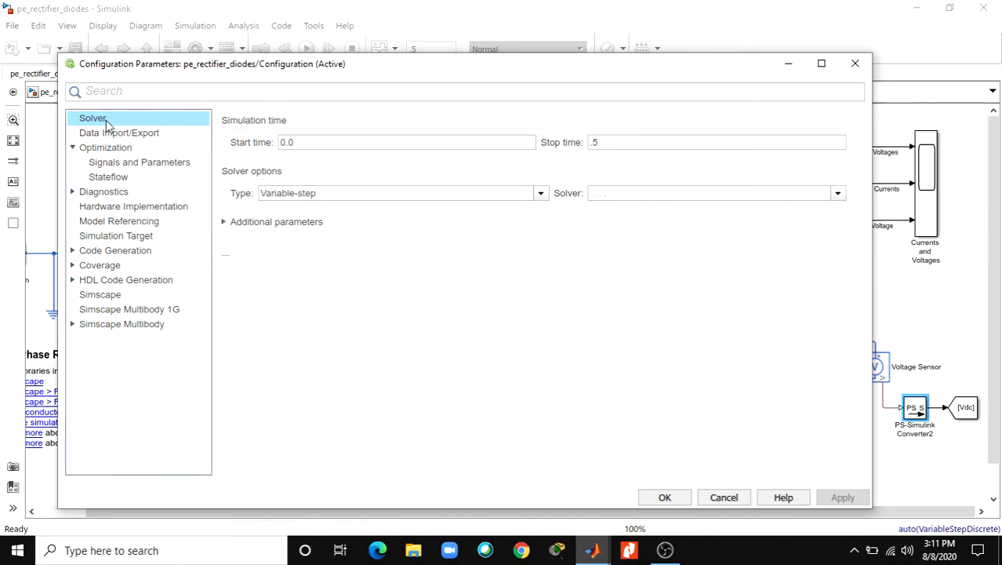
pyautogui.click(839, 196)
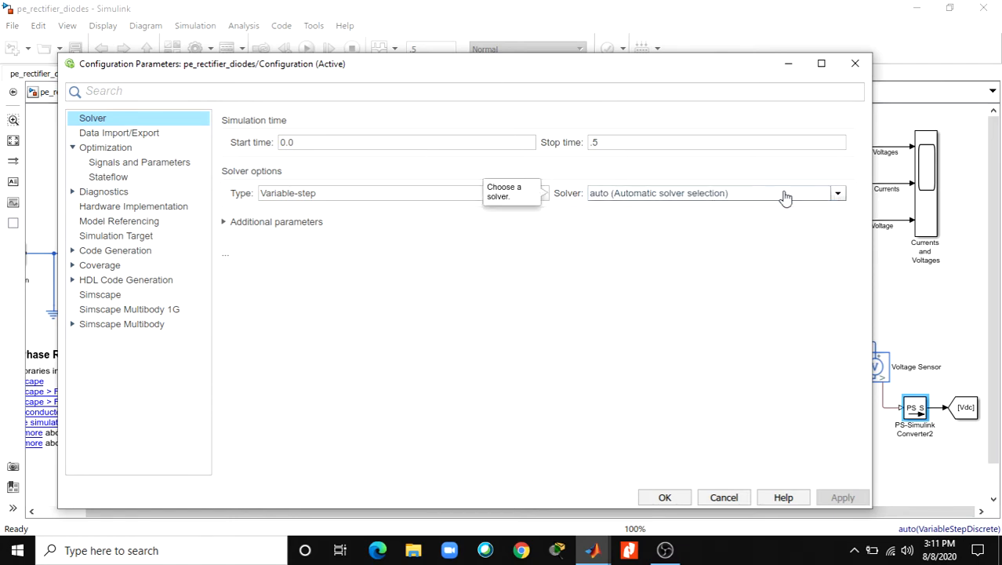
pyautogui.click(837, 196)
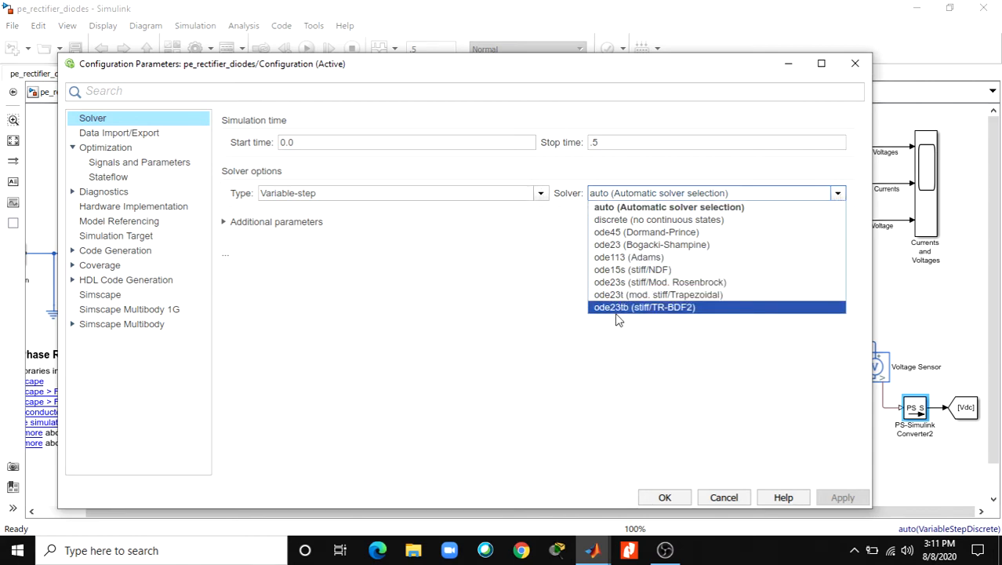
pyautogui.click(700, 207)
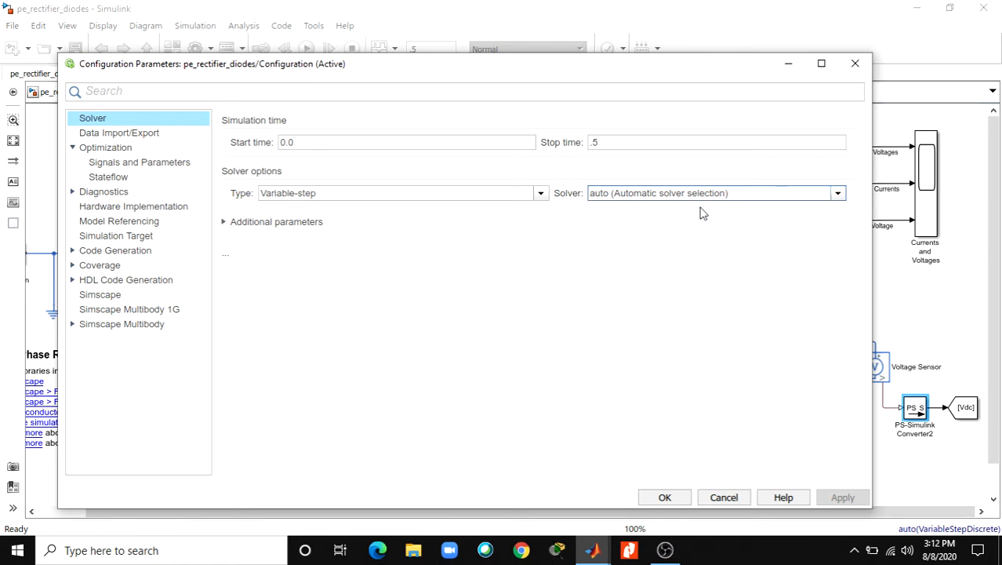
# Review the Optimization settings and the device vendor choices under Hardware Implementation, keeping Intel
pyautogui.click(136, 151)
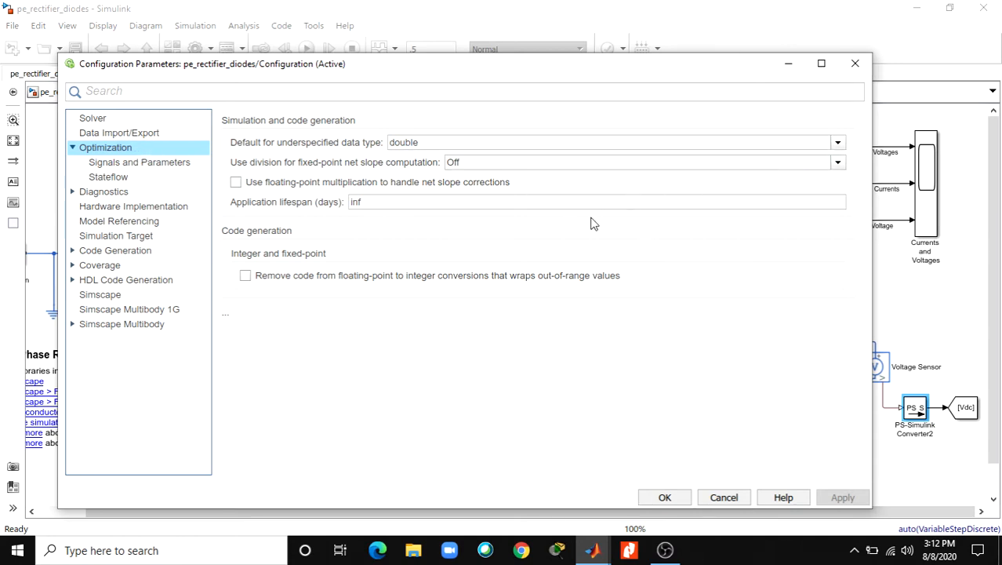
pyautogui.click(116, 211)
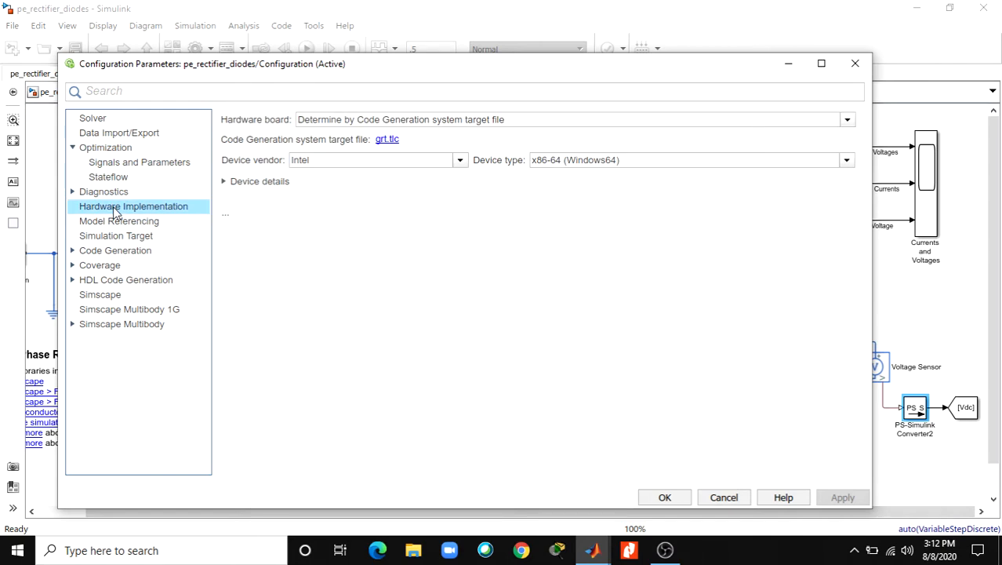
pyautogui.click(460, 164)
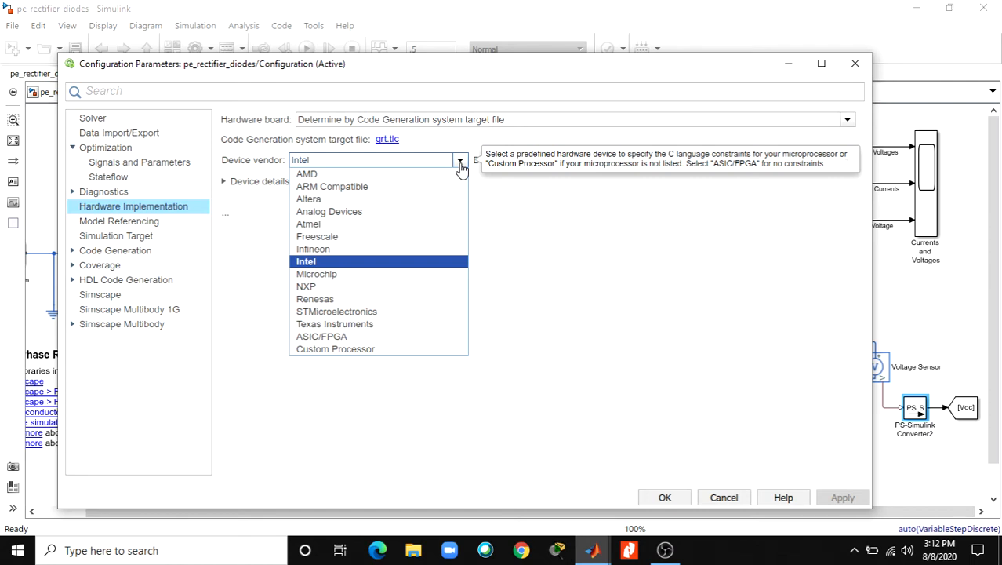
pyautogui.click(461, 163)
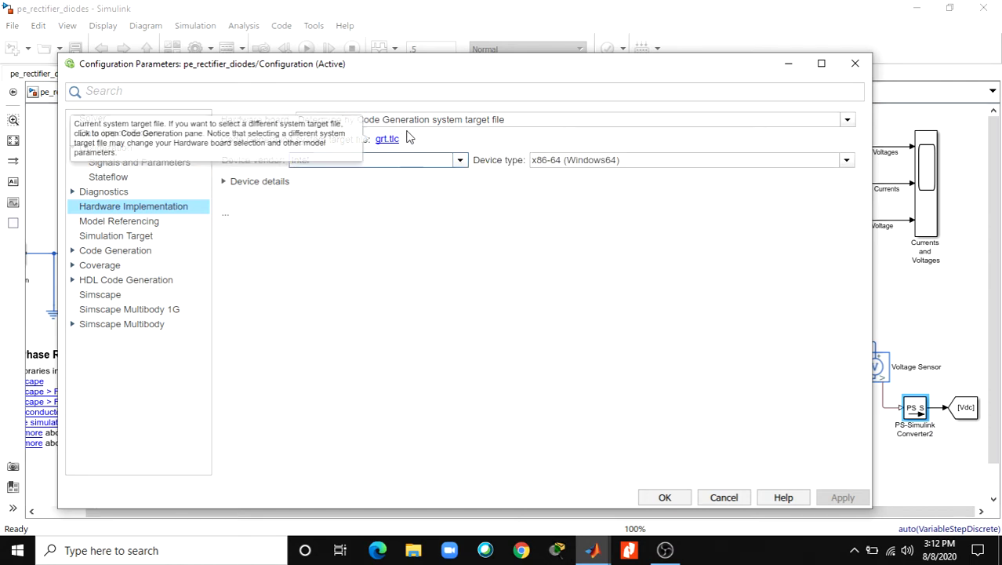
# Look through the hardware board choices, opening and closing the hardware support package explorer, and leave the board determined by the system target file
pyautogui.click(848, 121)
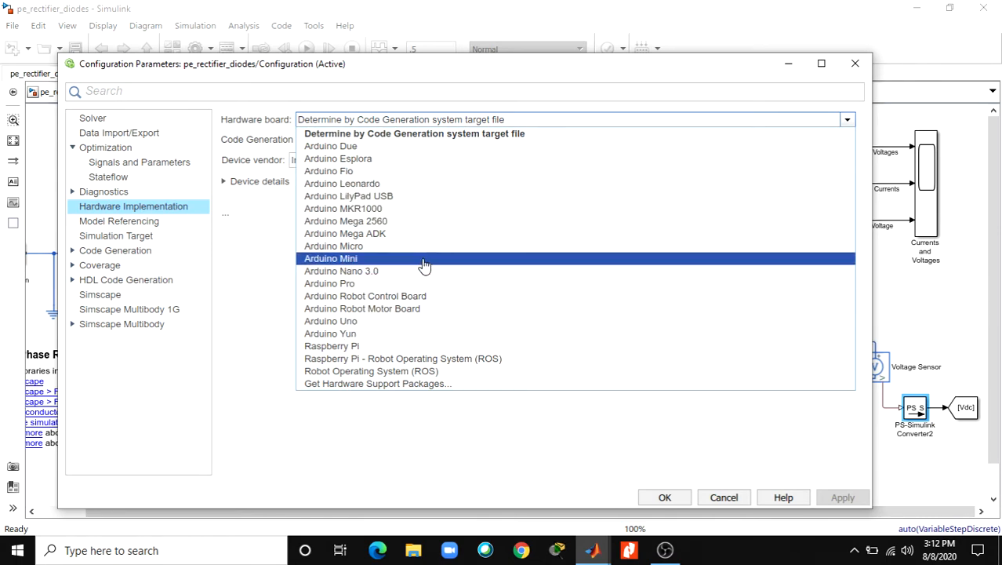
pyautogui.click(376, 384)
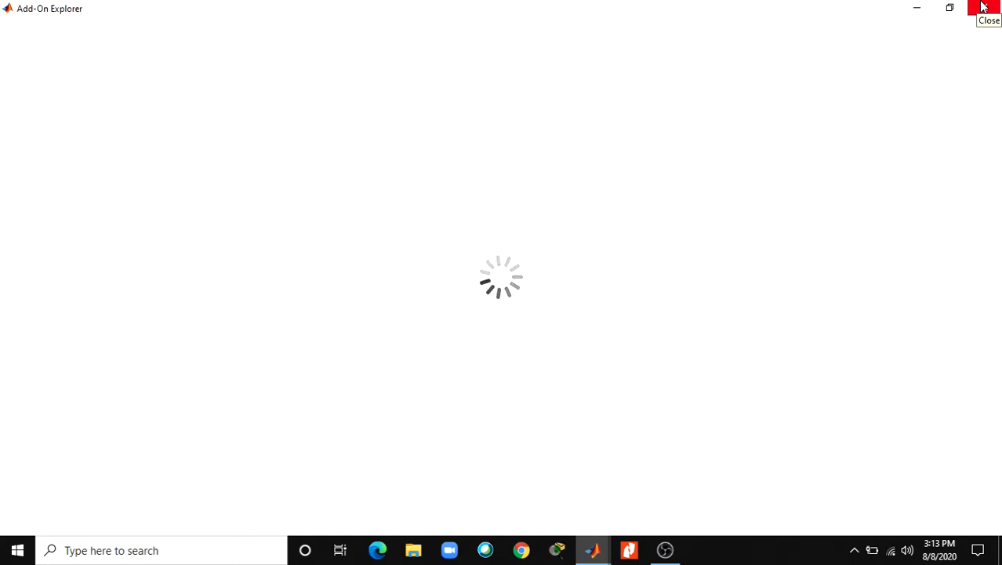
pyautogui.click(982, 7)
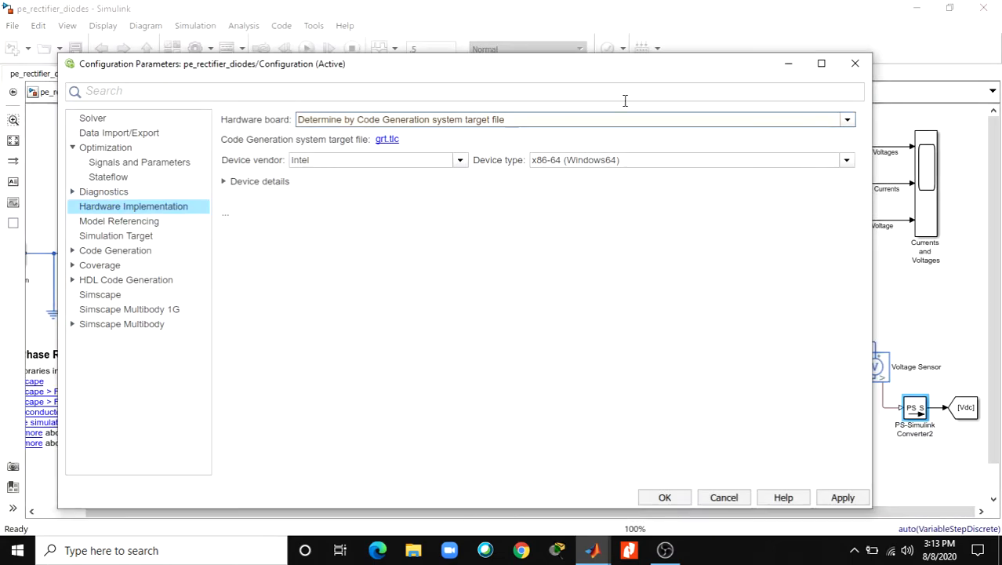
pyautogui.click(847, 120)
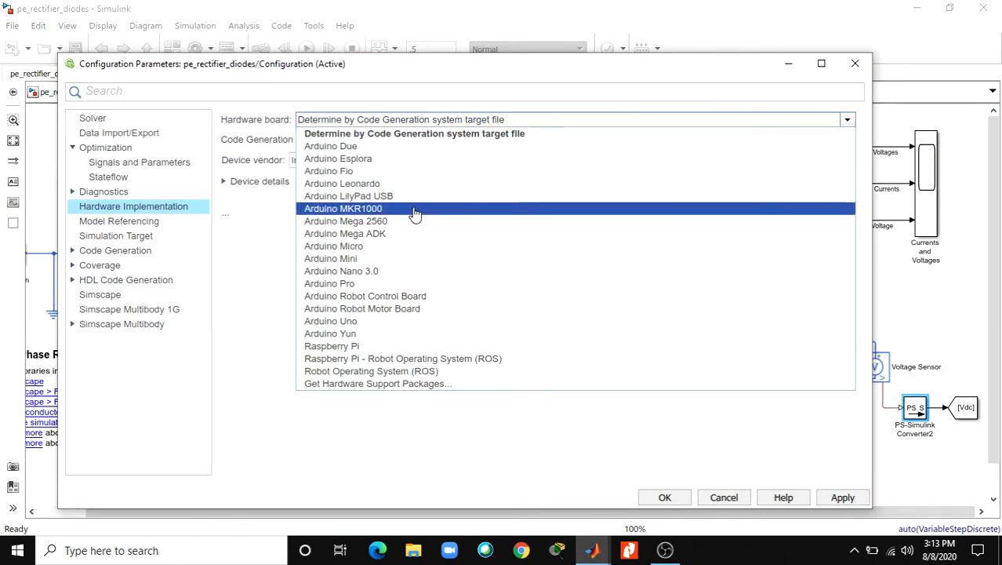
pyautogui.click(218, 345)
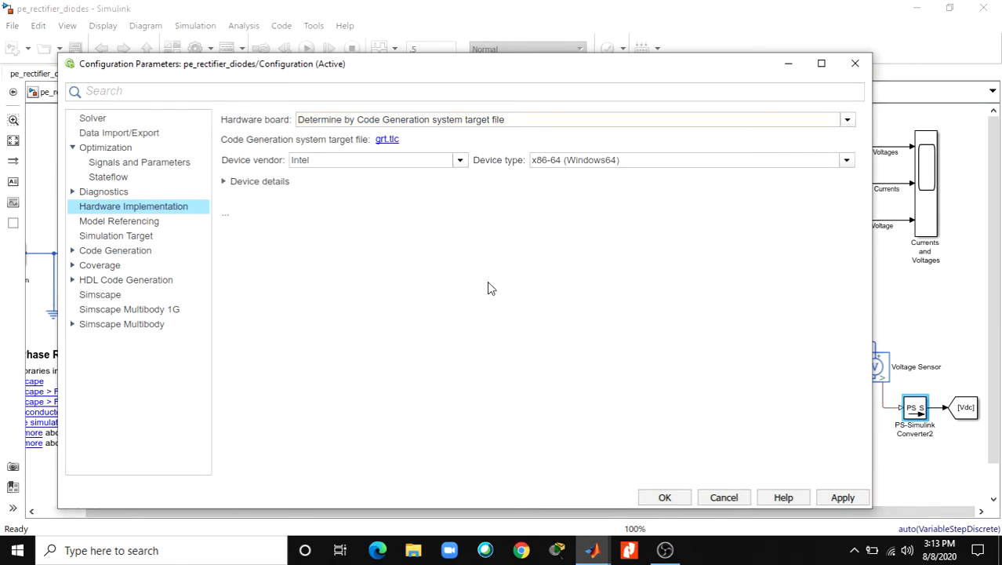
# Review the Code Generation, Coverage, HDL Code Generation and Simscape settings, including the HDL language choices, and close the configuration without changes
pyautogui.click(127, 251)
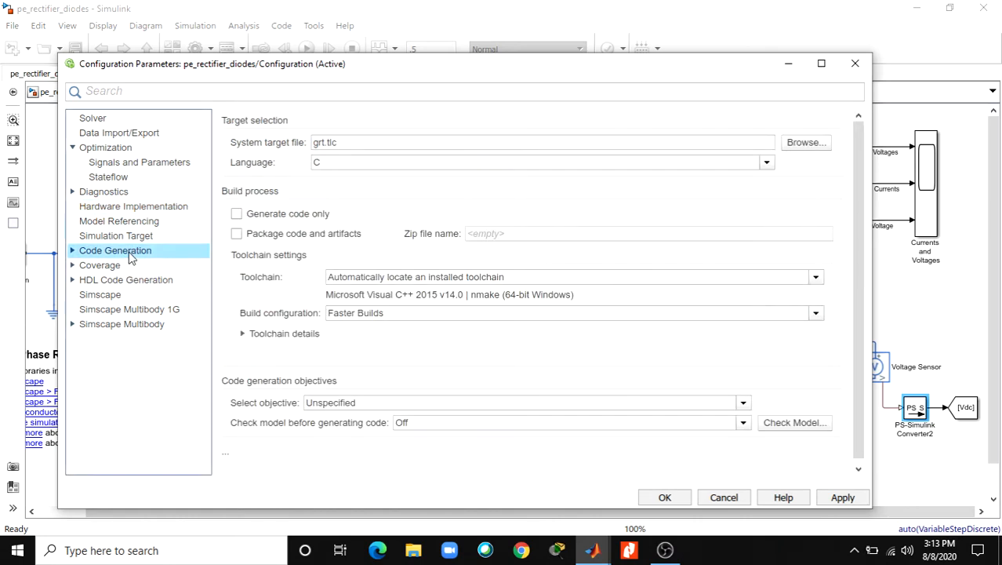
pyautogui.click(117, 269)
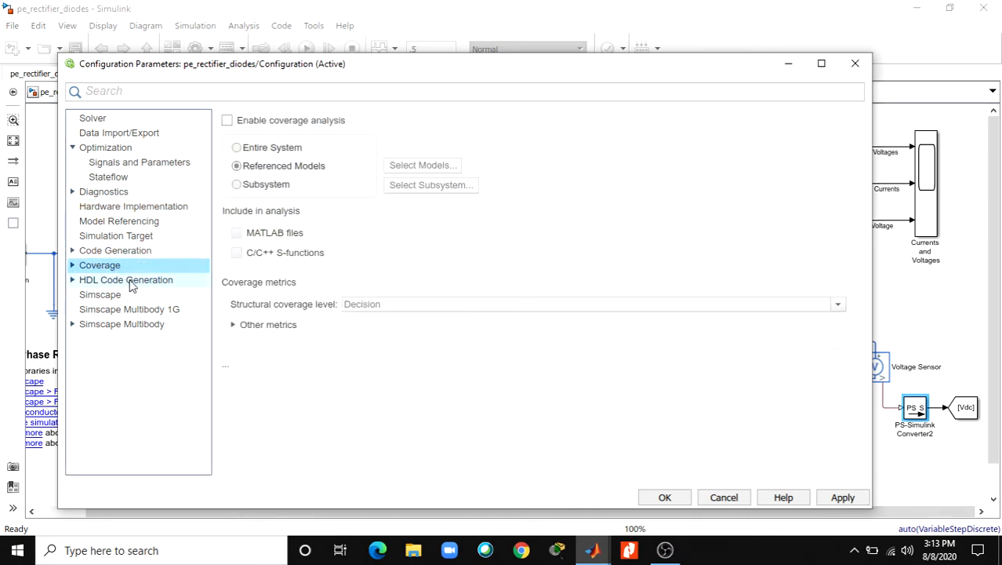
pyautogui.click(130, 285)
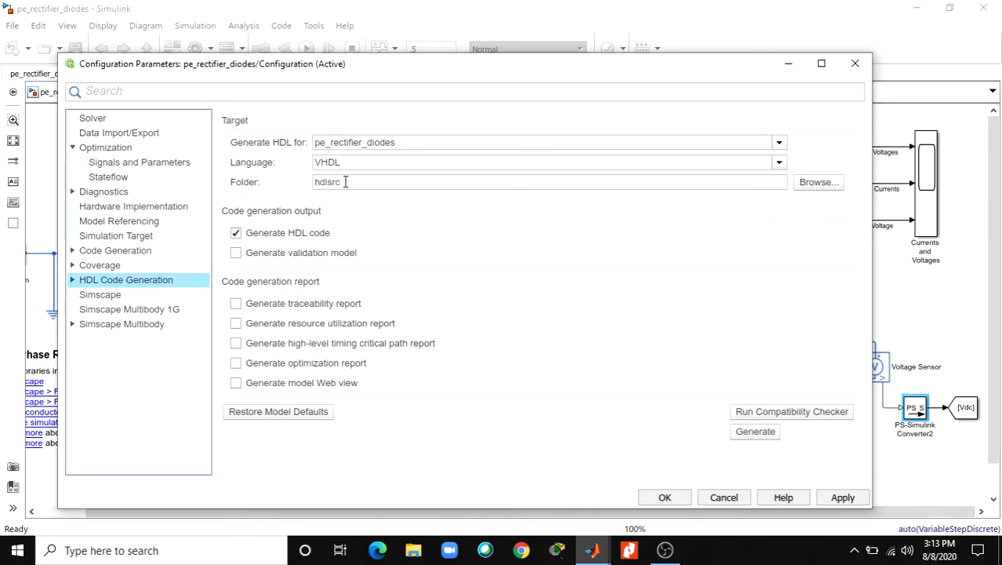
pyautogui.click(779, 164)
pyautogui.click(779, 166)
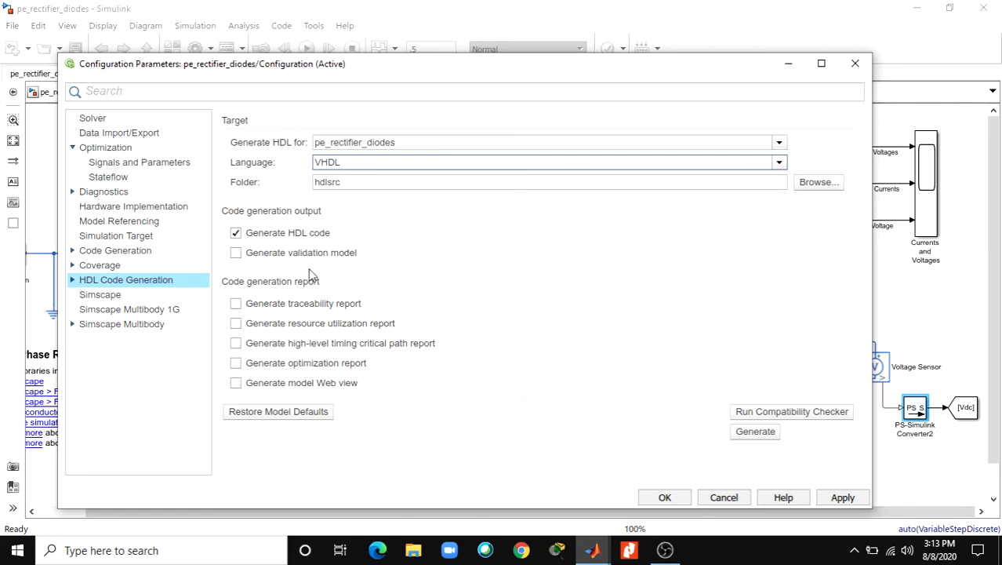
pyautogui.click(101, 299)
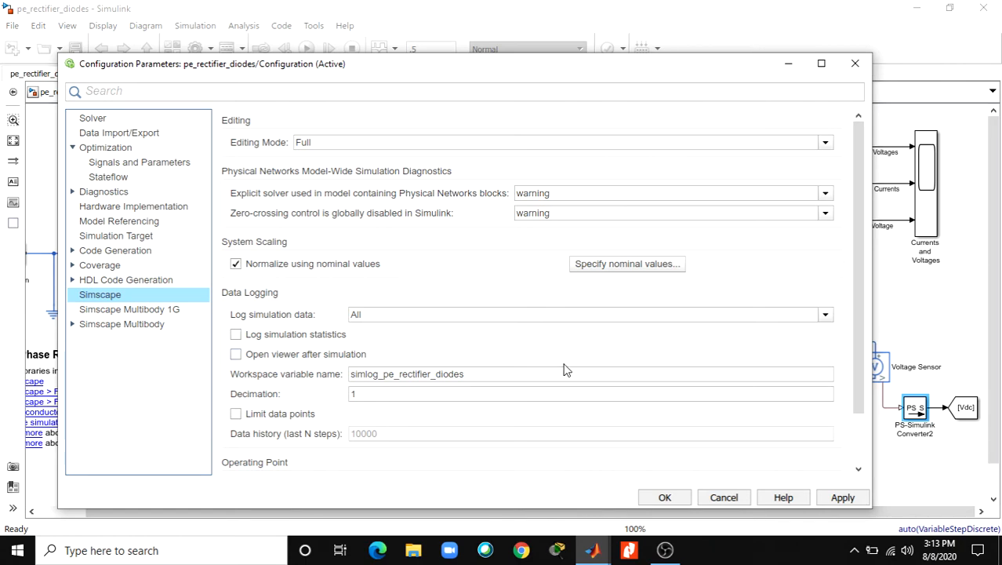
pyautogui.click(853, 67)
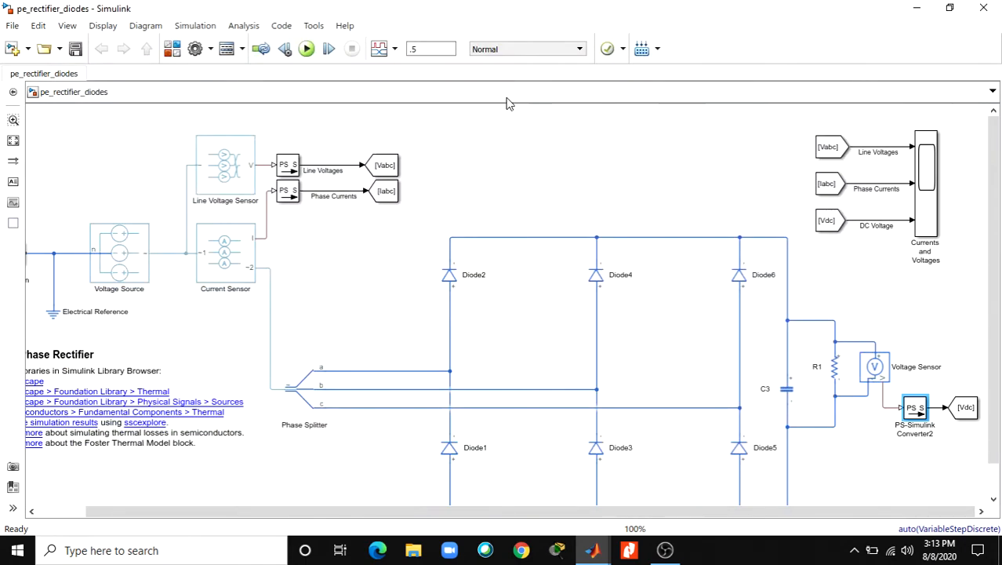
# Open the Logic Analyzer from the model, look over its empty waveform display, and close it
pyautogui.click(396, 48)
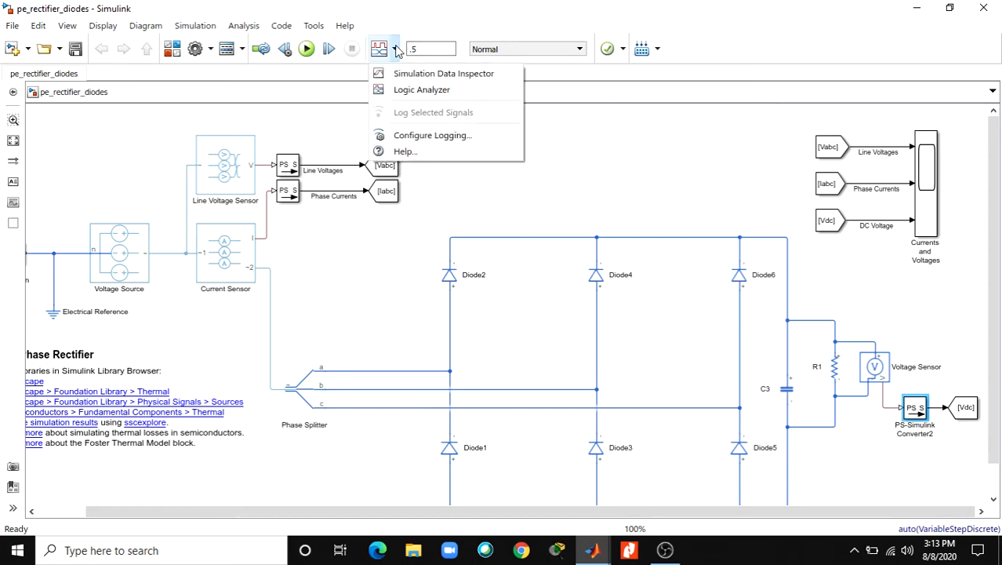
pyautogui.click(407, 91)
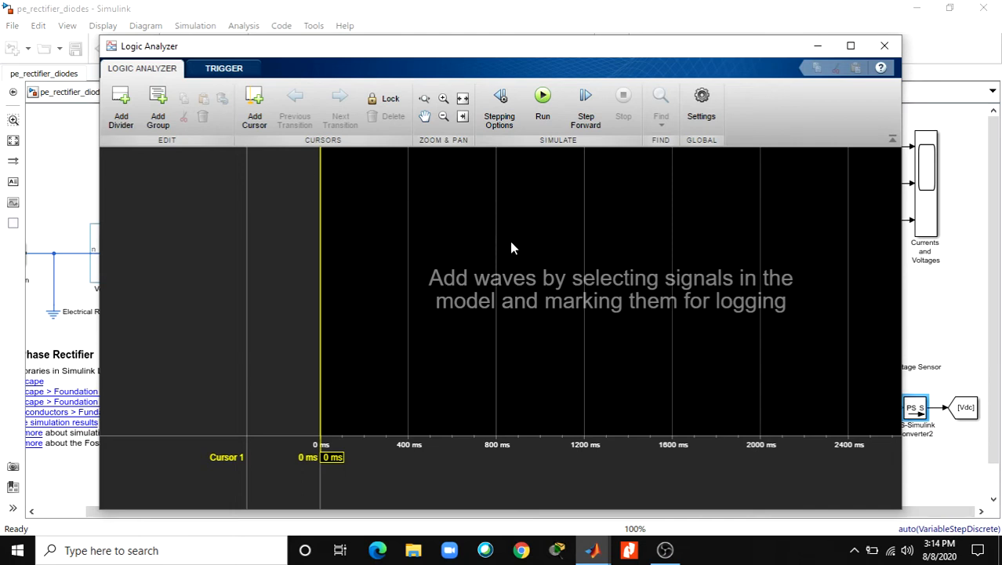
pyautogui.click(884, 49)
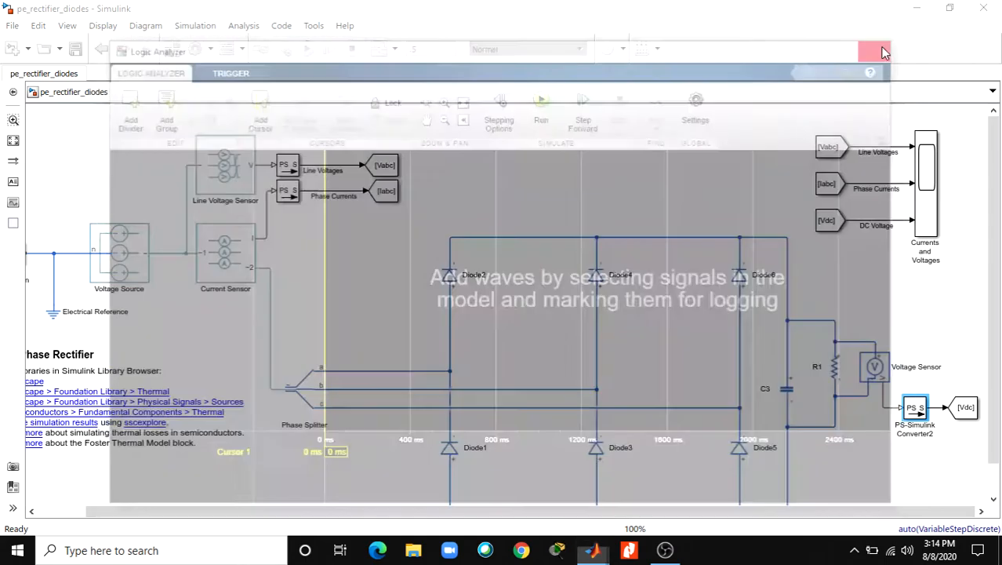
# Open the Currents and Voltages scope and move its window so the line voltage, phase current and DC voltage plots are fully visible
pyautogui.click(934, 175)
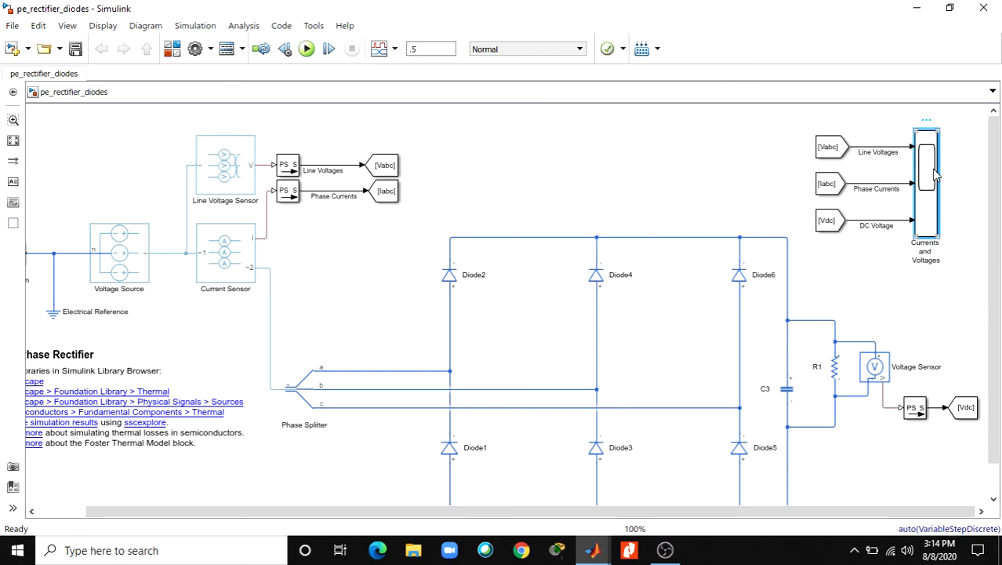
pyautogui.doubleClick(935, 176)
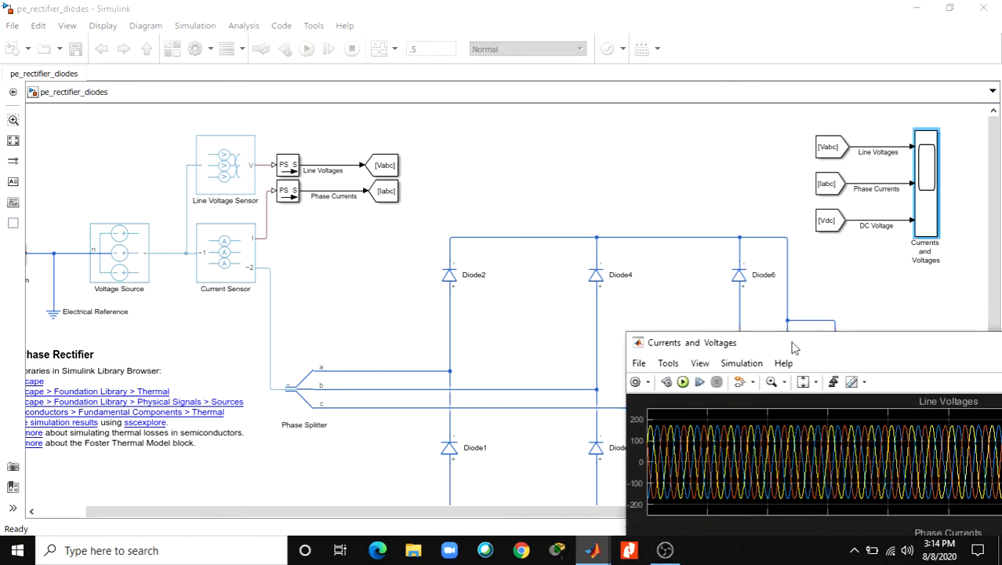
pyautogui.moveTo(792, 347); pyautogui.dragTo(313, 28)
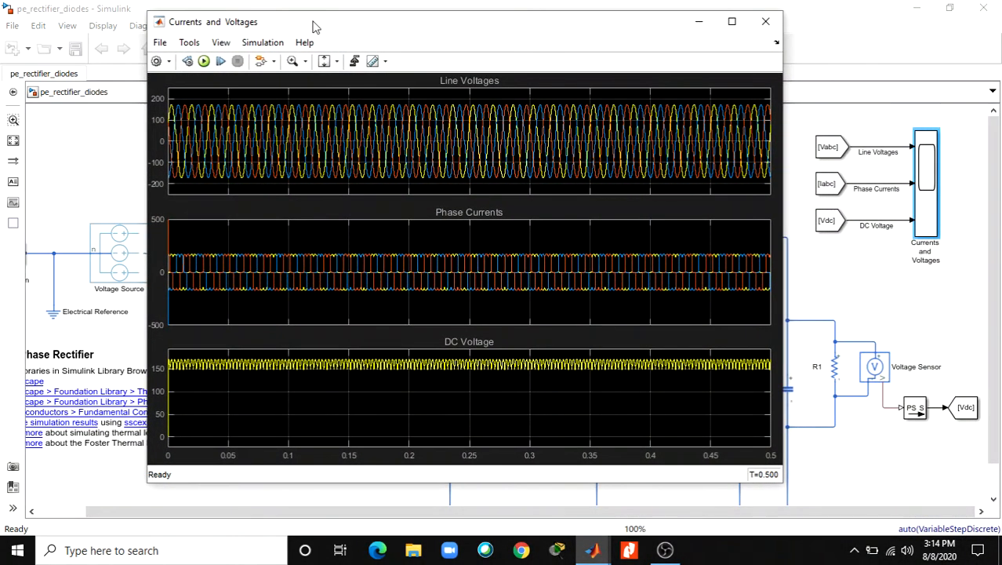
# Examine the maximized Currents and Voltages scope zoomed along the time axis to about 0.148–0.158 s, and close it
pyautogui.click(731, 21)
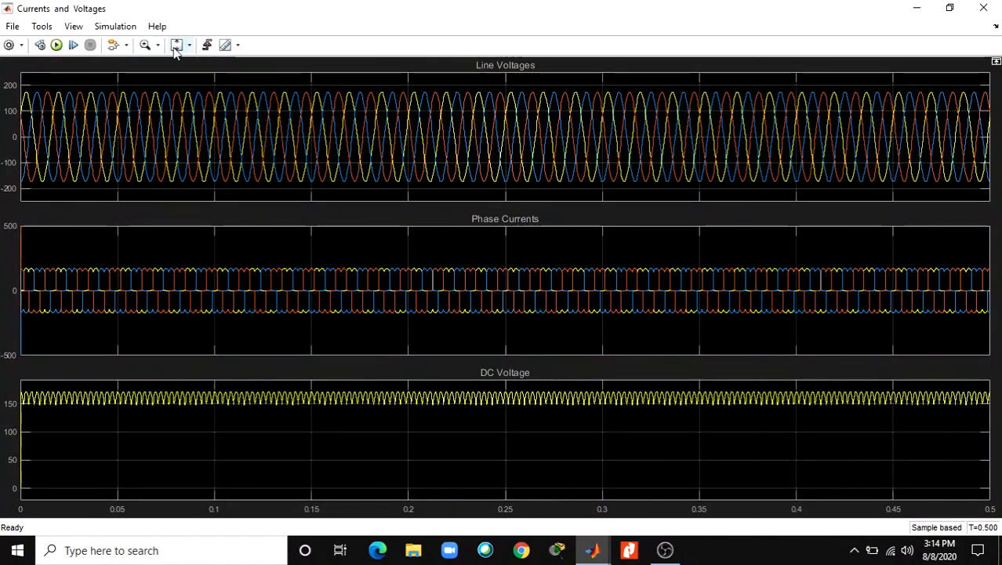
pyautogui.click(157, 46)
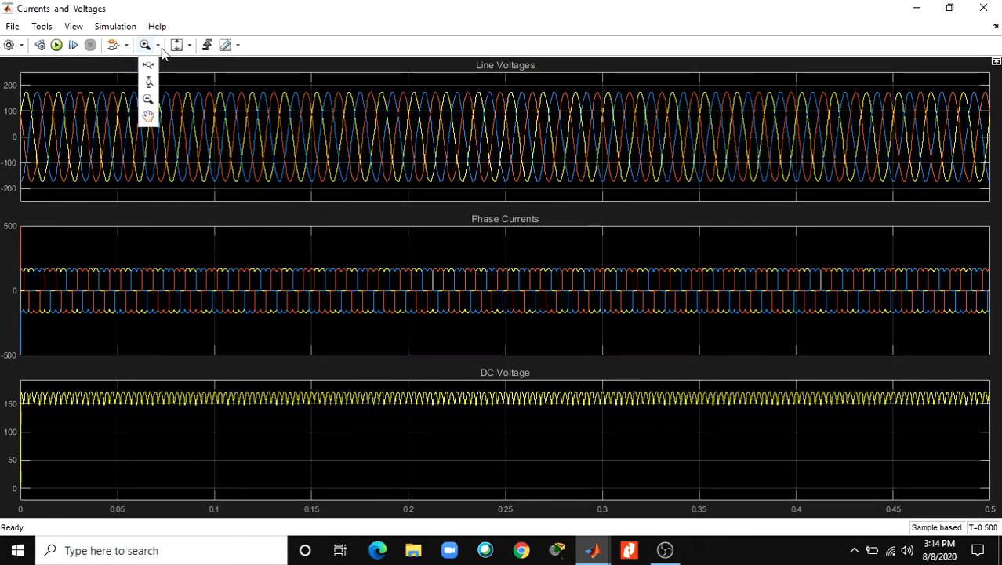
pyautogui.click(149, 83)
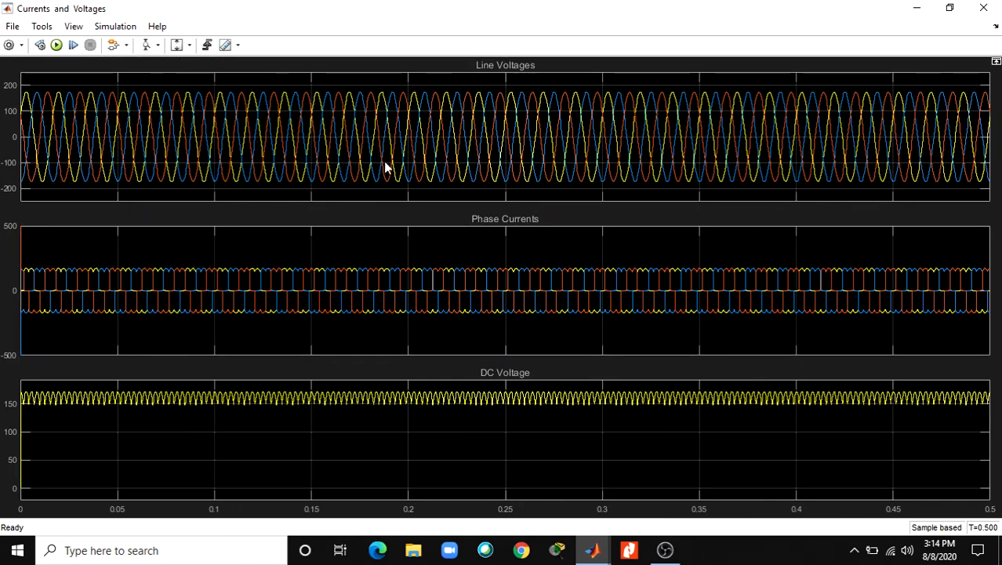
pyautogui.click(189, 45)
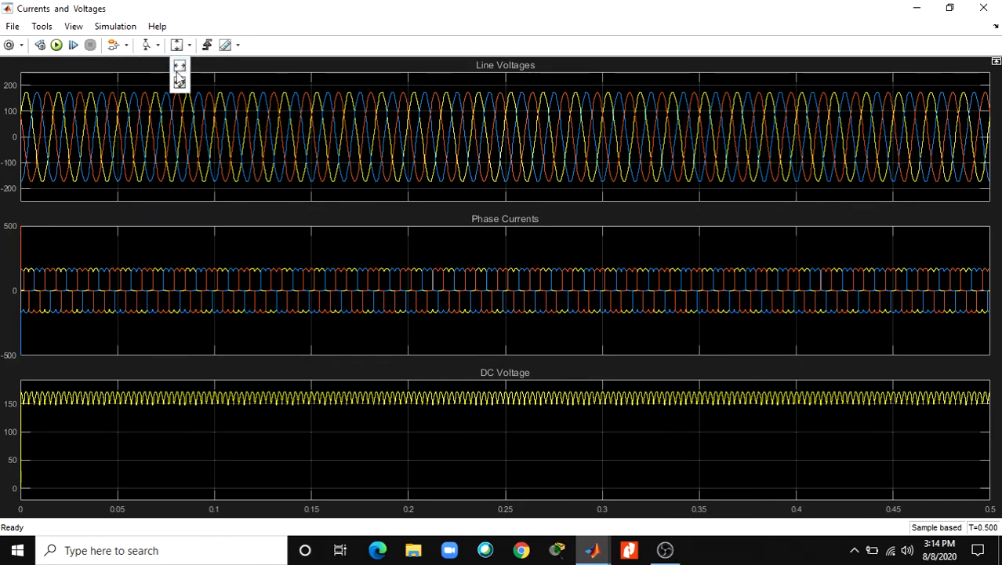
pyautogui.click(157, 45)
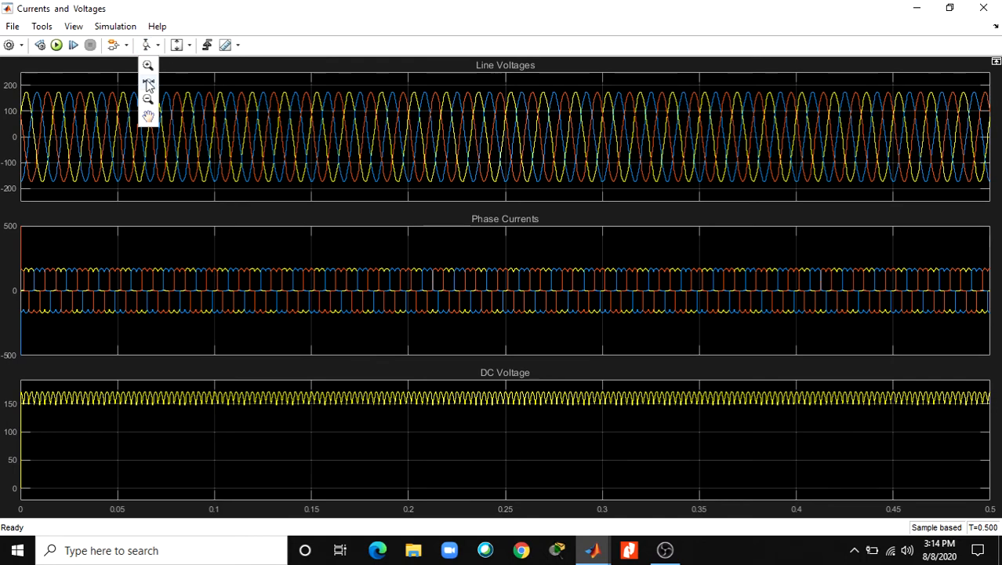
pyautogui.click(148, 85)
pyautogui.moveTo(208, 144); pyautogui.dragTo(466, 147)
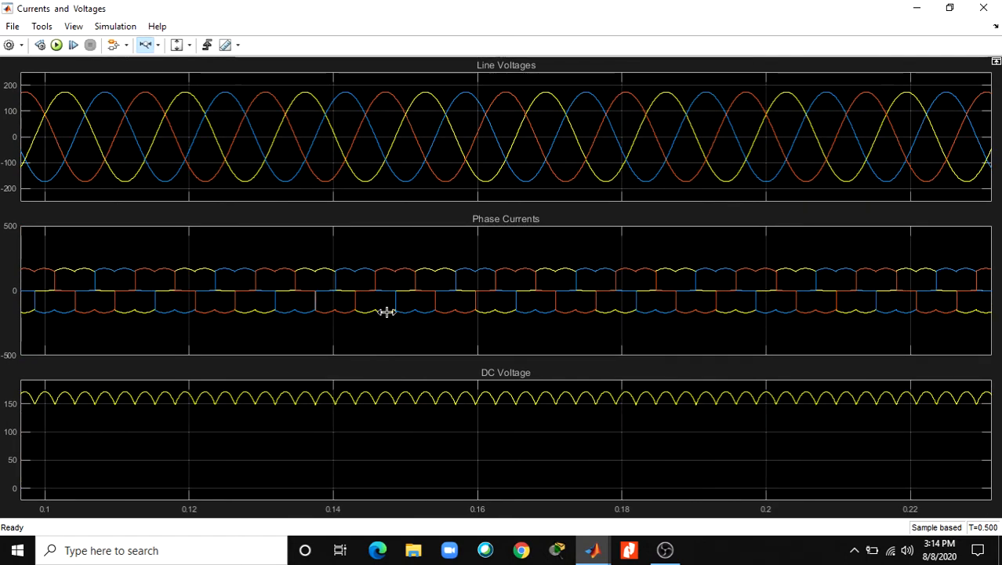
pyautogui.moveTo(387, 312); pyautogui.dragTo(466, 311)
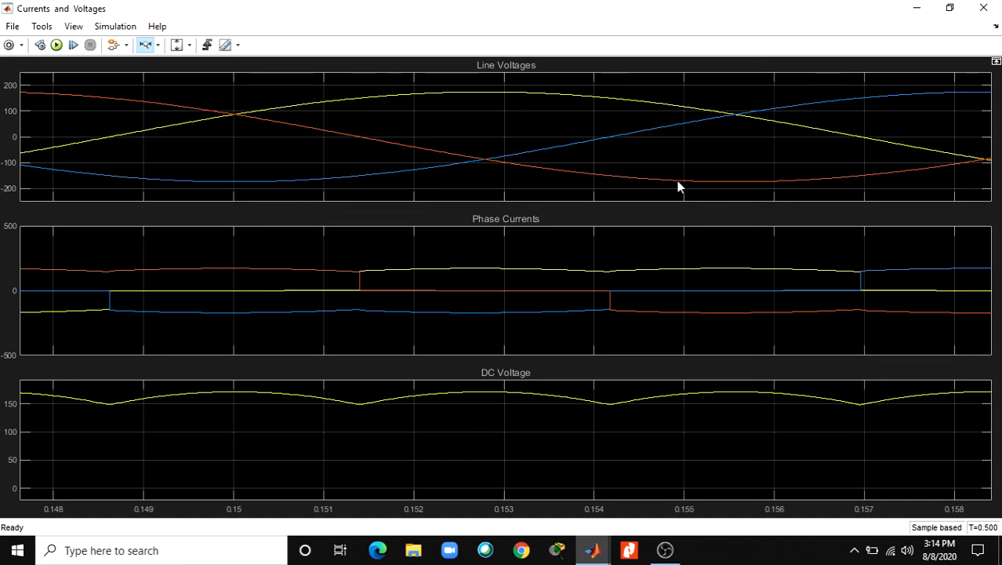
pyautogui.click(986, 10)
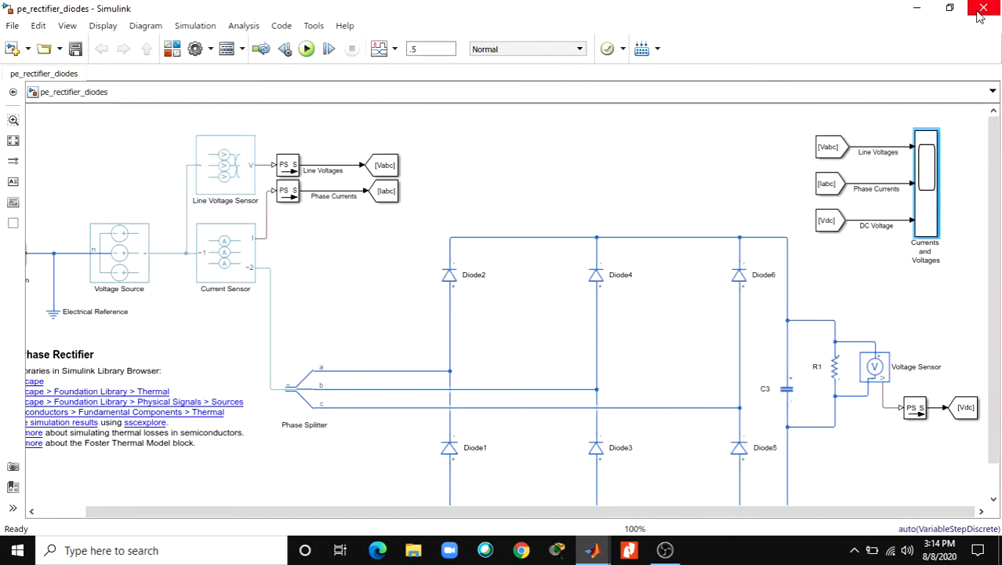
# Switch the Diode1 block's Simscape block choice to Show thermal port
pyautogui.scroll(-2, 990, 174)
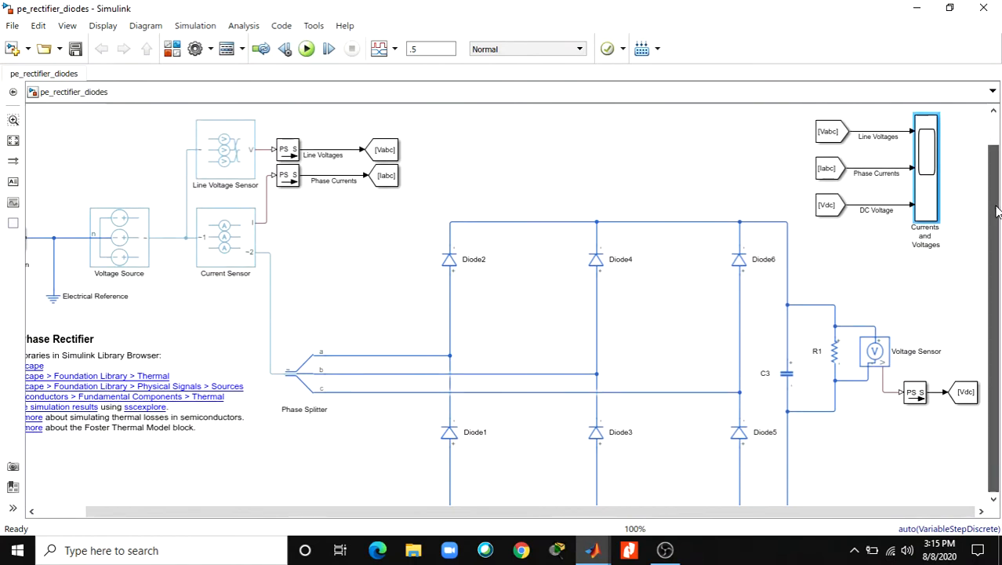
pyautogui.click(453, 419)
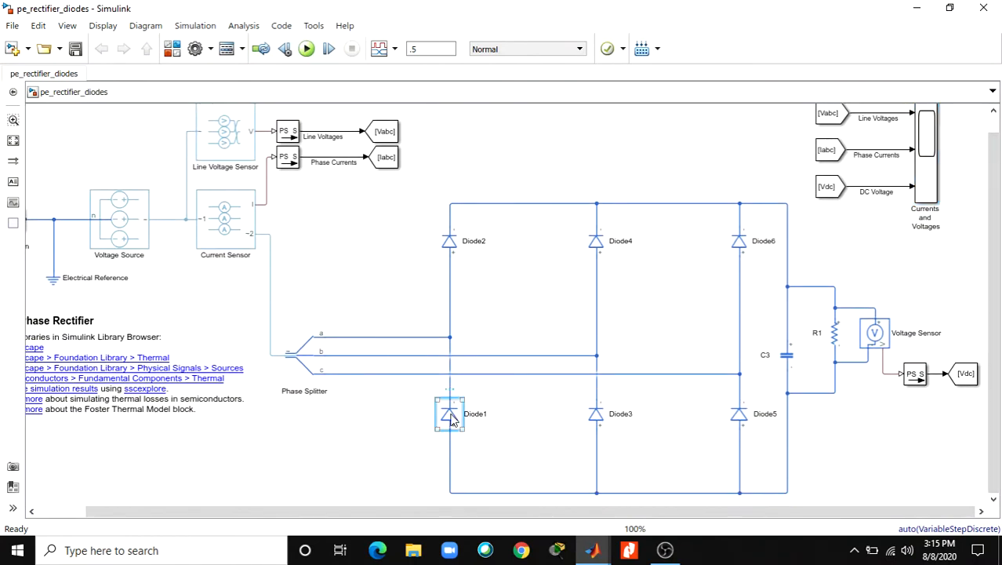
pyautogui.rightClick(453, 420)
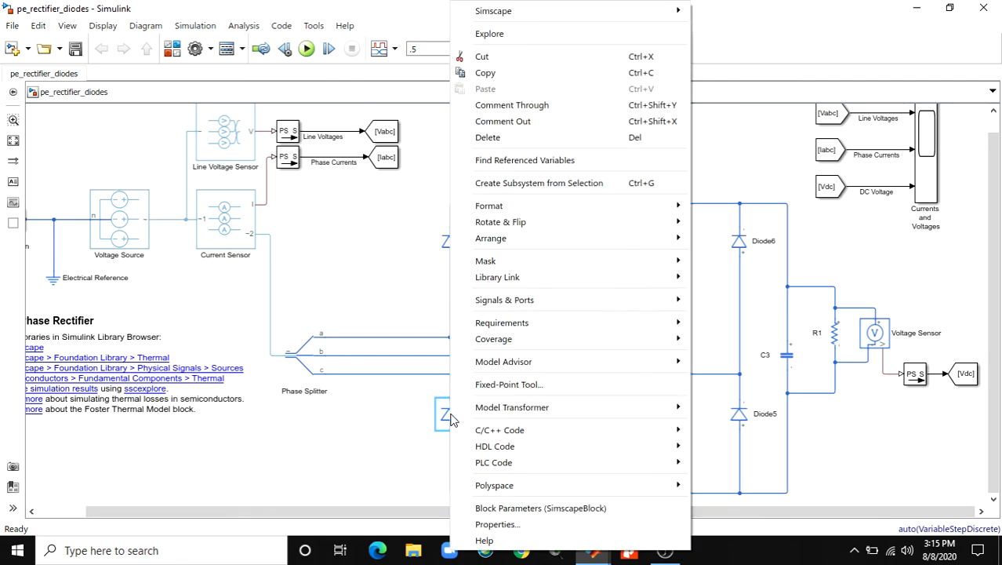
pyautogui.moveTo(535, 11)
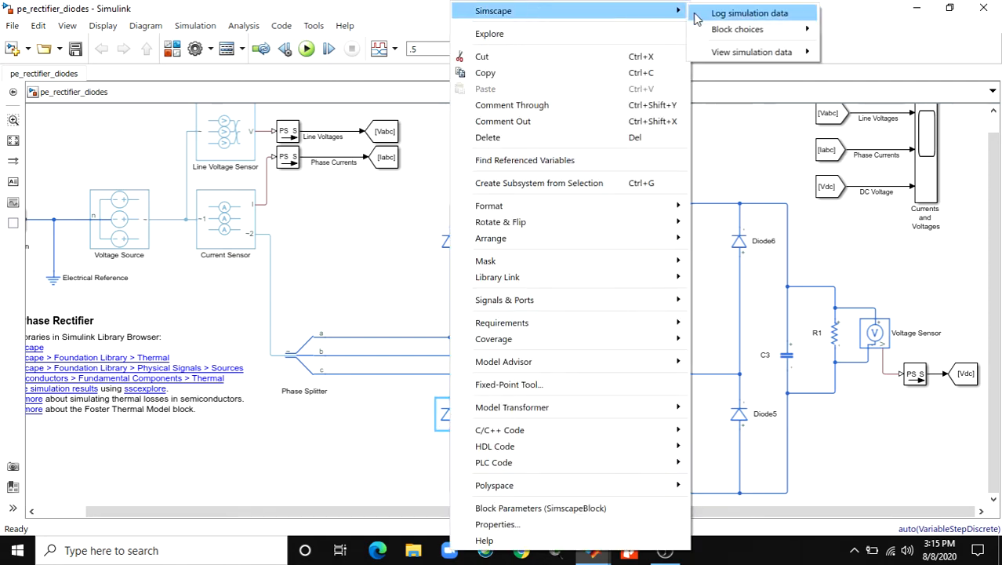
pyautogui.moveTo(706, 32)
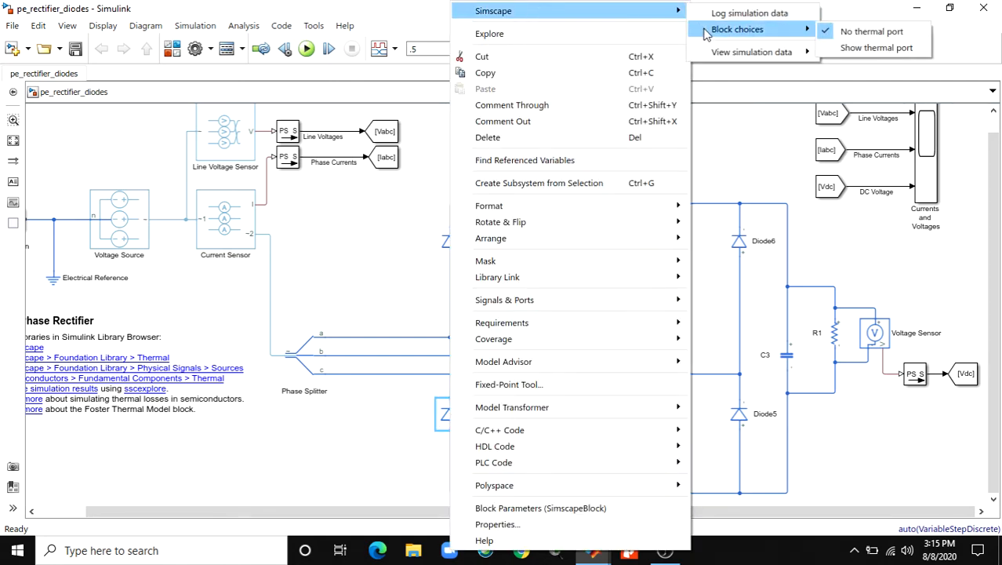
pyautogui.click(852, 49)
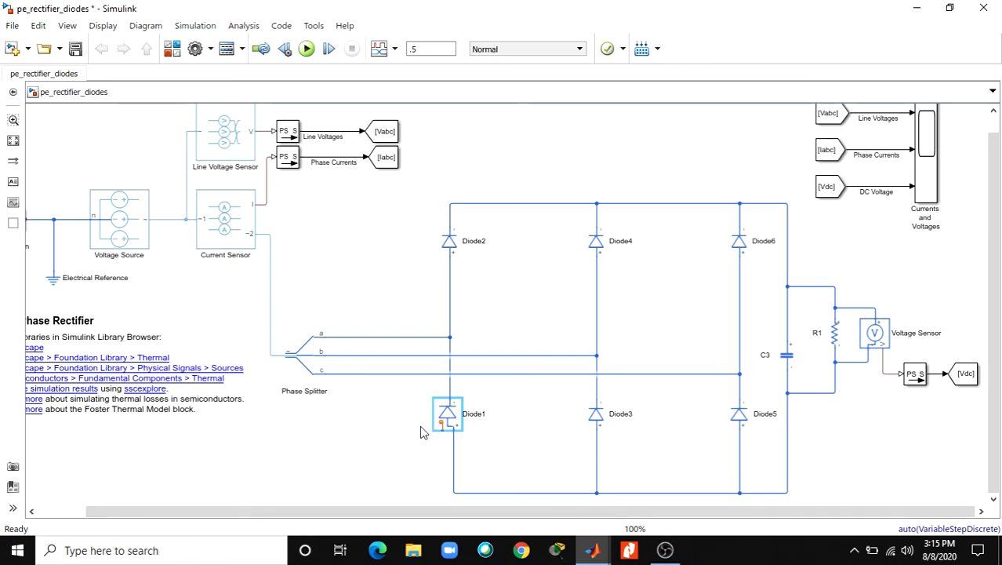
pyautogui.click(446, 426)
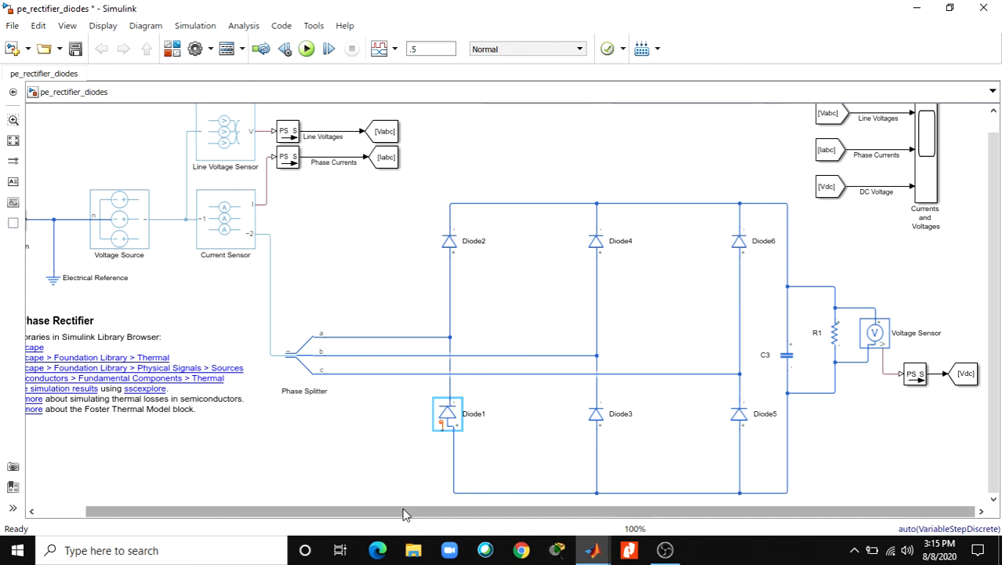
# Look through the model's code options, including C/C++ code generation, the verification wizards and the DO Qualification Kit
pyautogui.moveTo(404, 514); pyautogui.dragTo(296, 434)
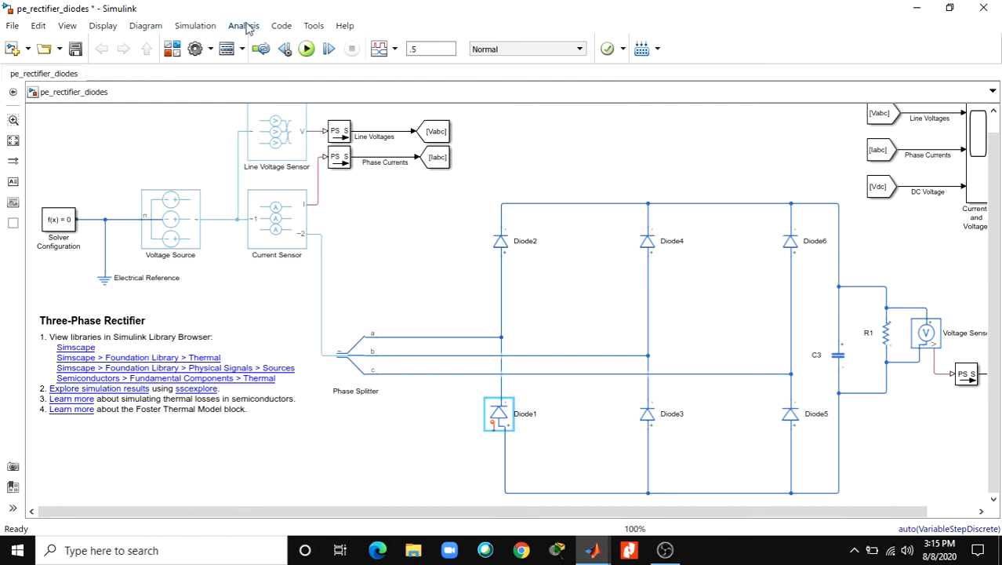
pyautogui.click(281, 26)
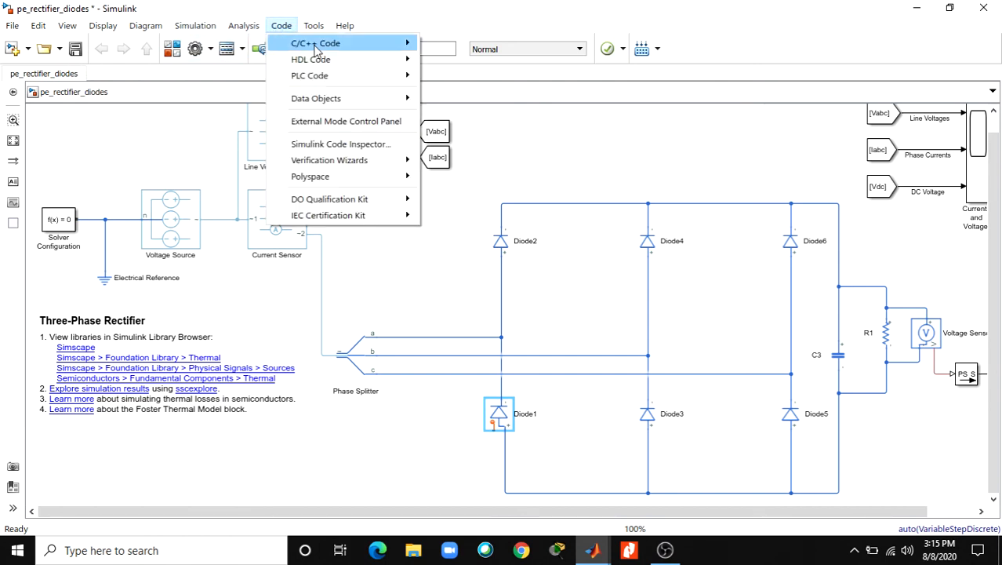
pyautogui.moveTo(316, 45)
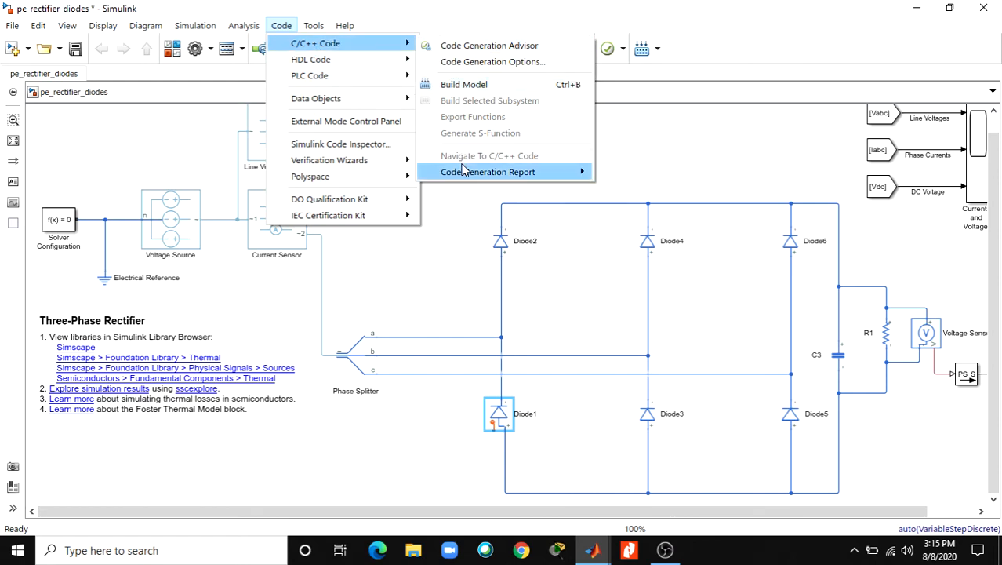
pyautogui.moveTo(463, 170)
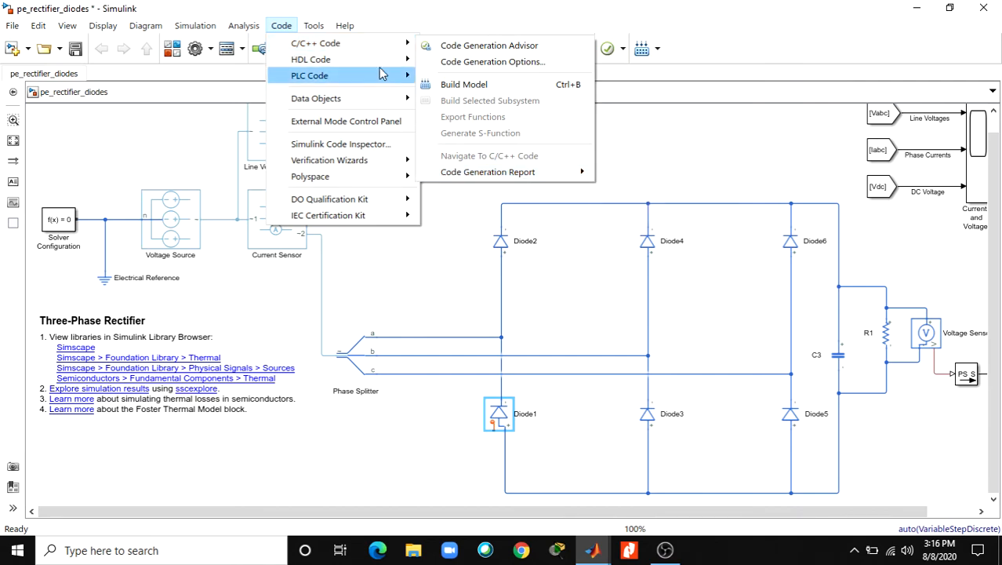
pyautogui.moveTo(378, 66)
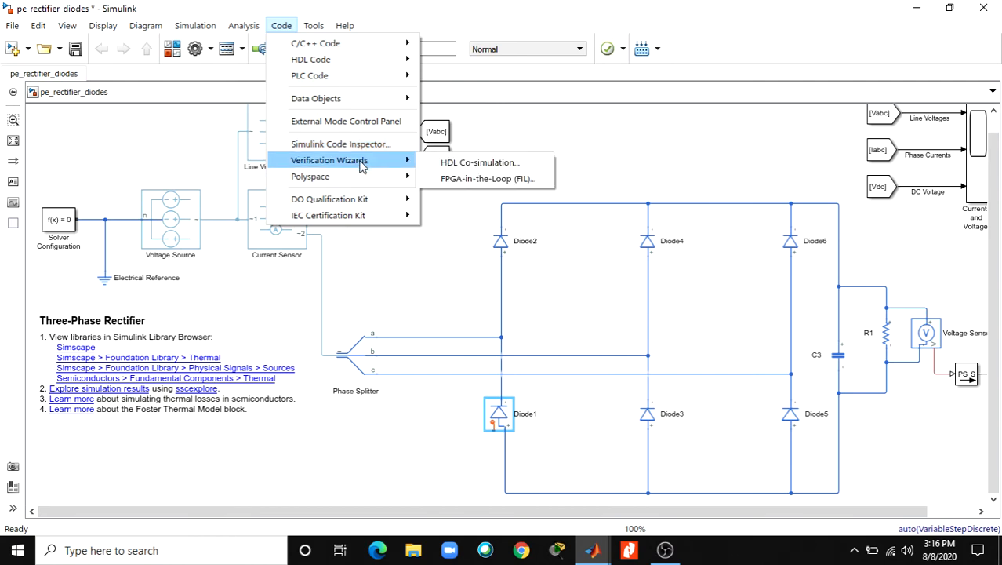
pyautogui.moveTo(349, 201)
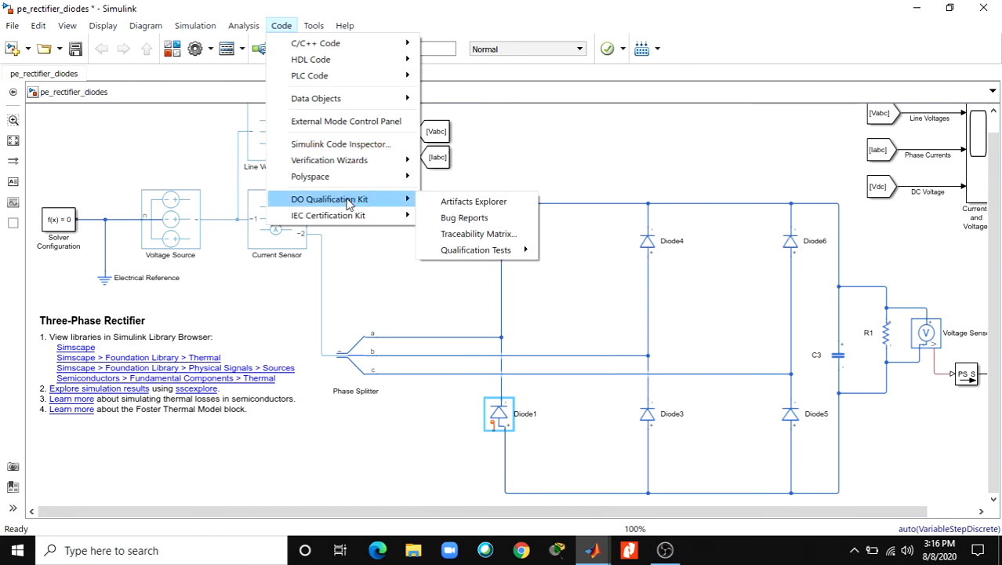
# Review the model build, advisor and simulation mode choices, leaving the mode at Normal
pyautogui.click(656, 50)
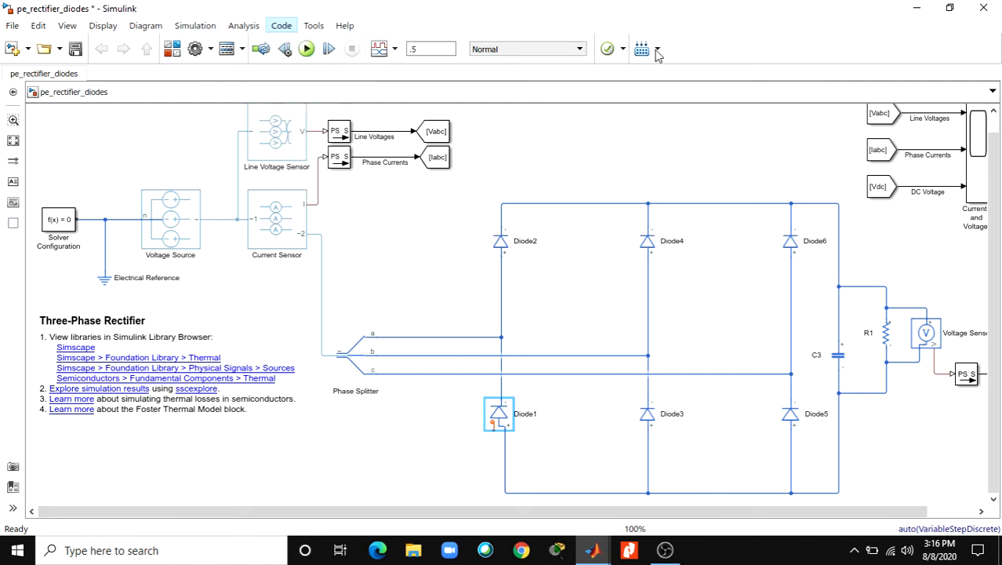
pyautogui.click(657, 49)
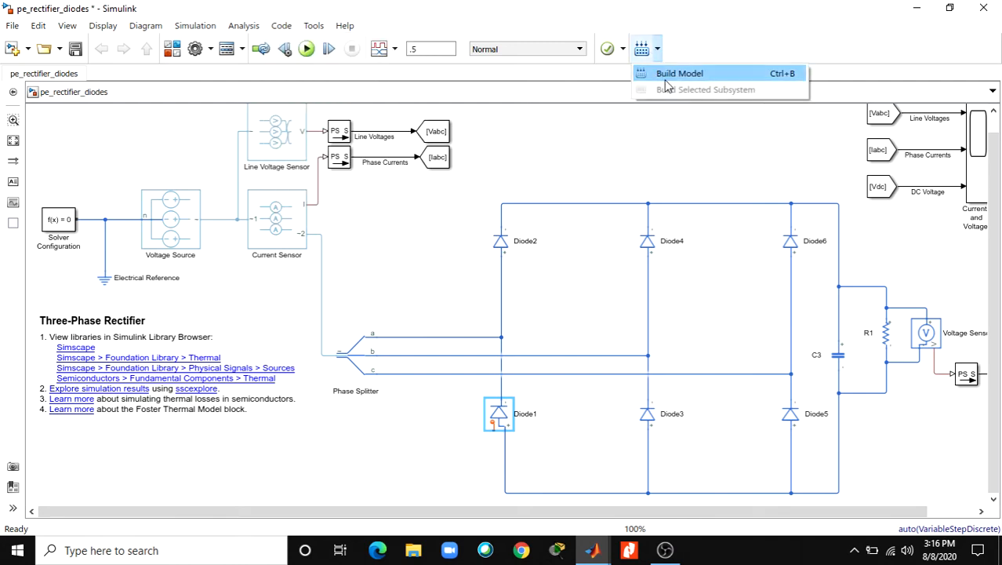
pyautogui.click(624, 51)
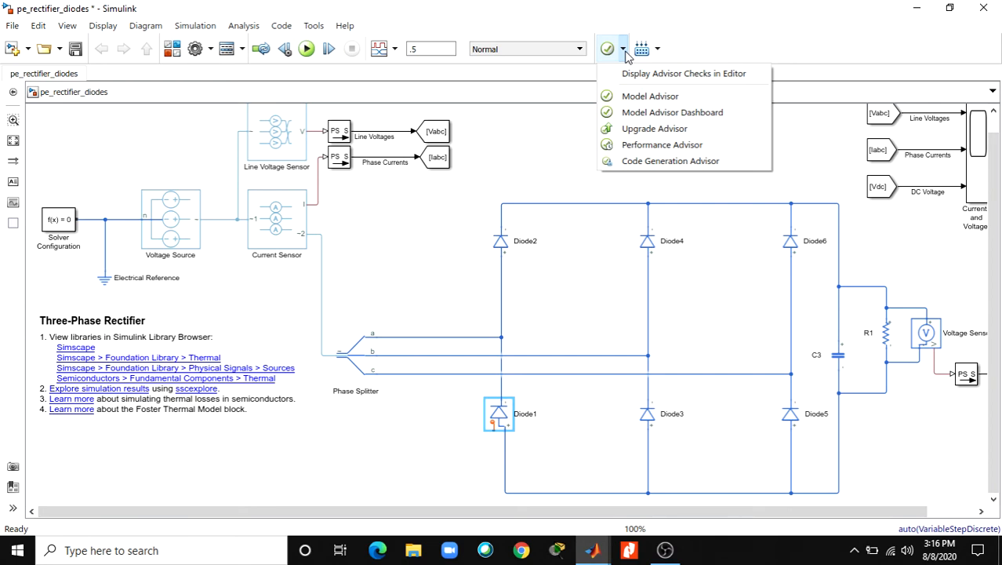
pyautogui.click(581, 50)
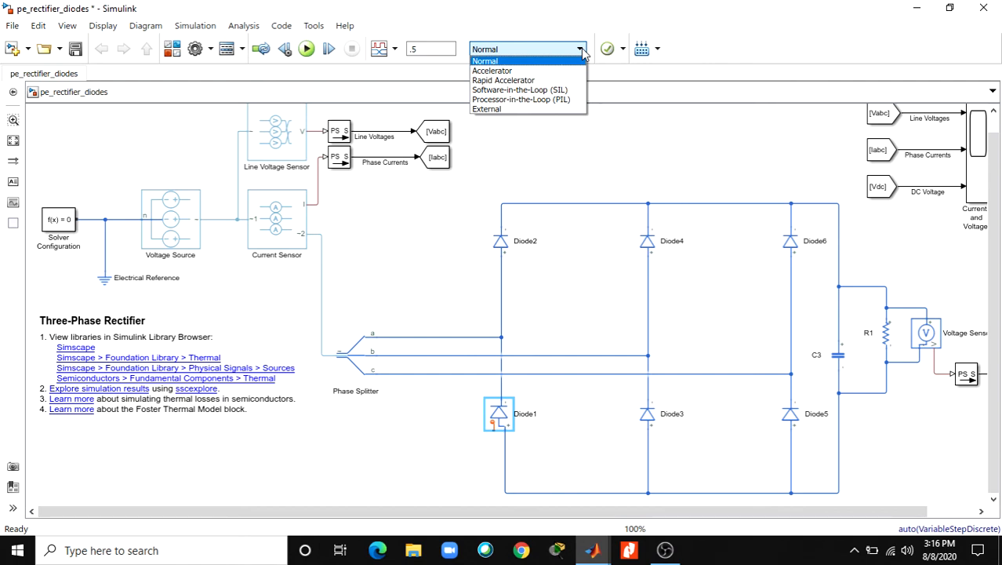
pyautogui.click(581, 49)
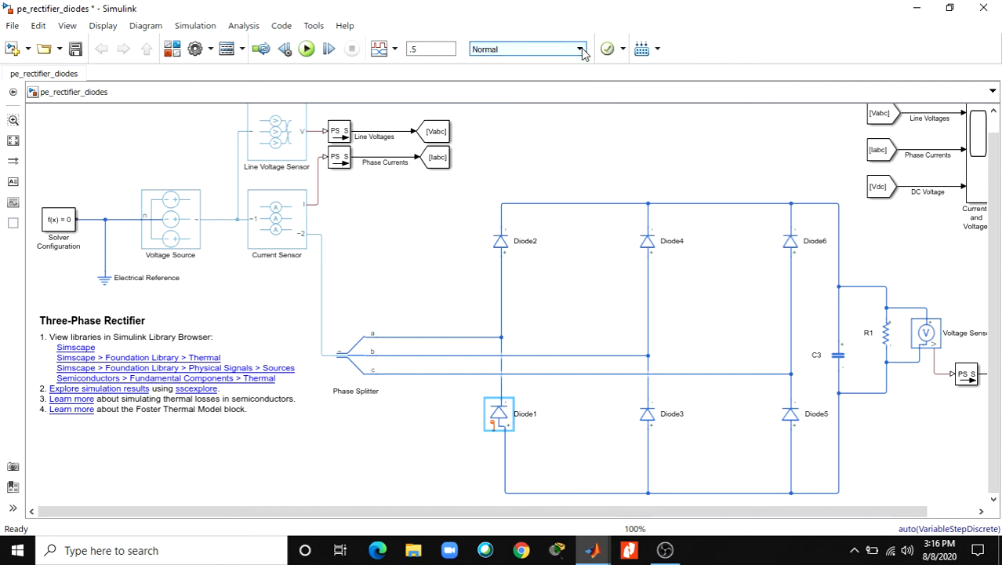
# Open the Simulink Library Browser beside the circuit and browse to Simscape > Foundation Library > Thermal > Thermal Sensors
pyautogui.click(172, 51)
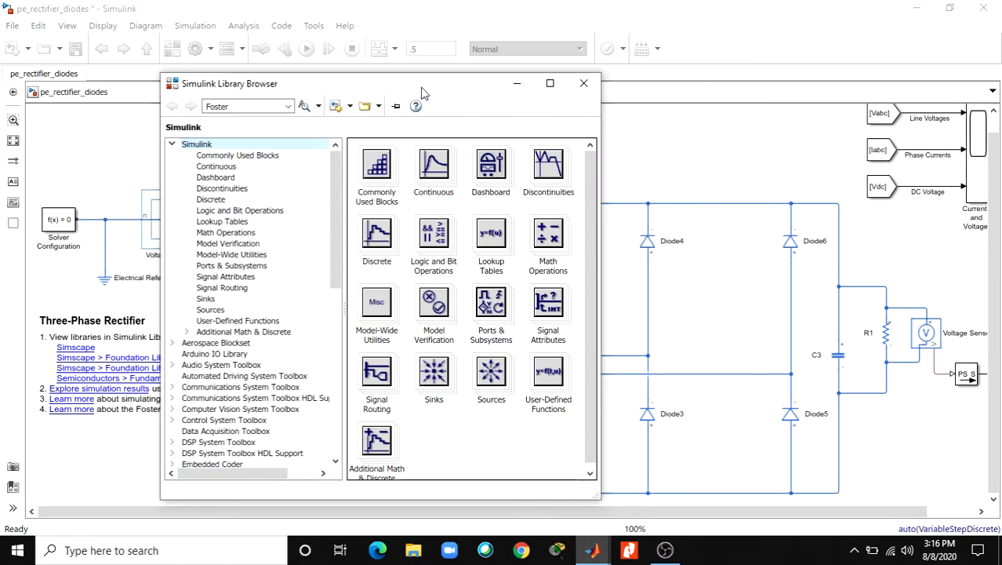
pyautogui.moveTo(422, 92); pyautogui.dragTo(751, 75)
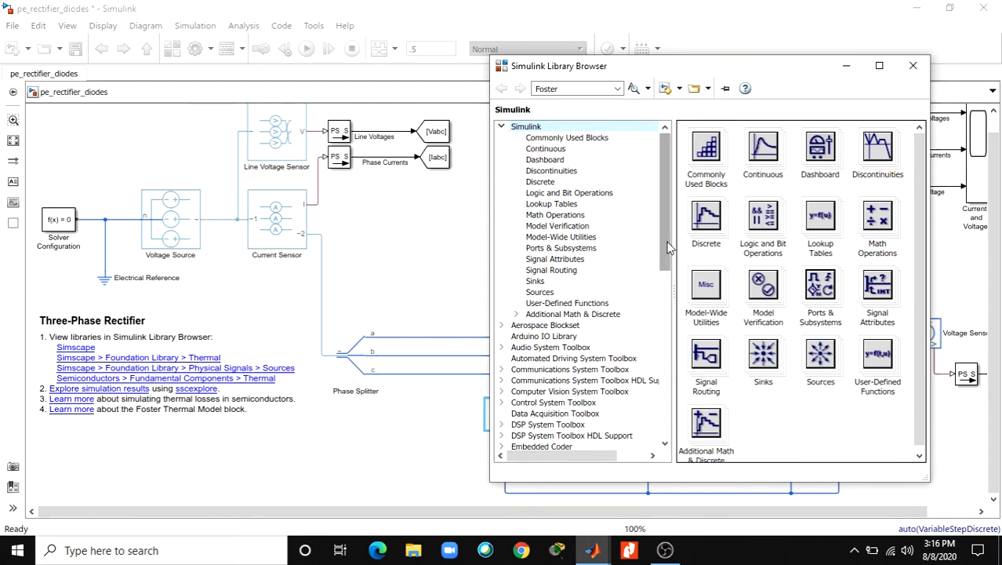
pyautogui.moveTo(668, 248); pyautogui.dragTo(668, 342)
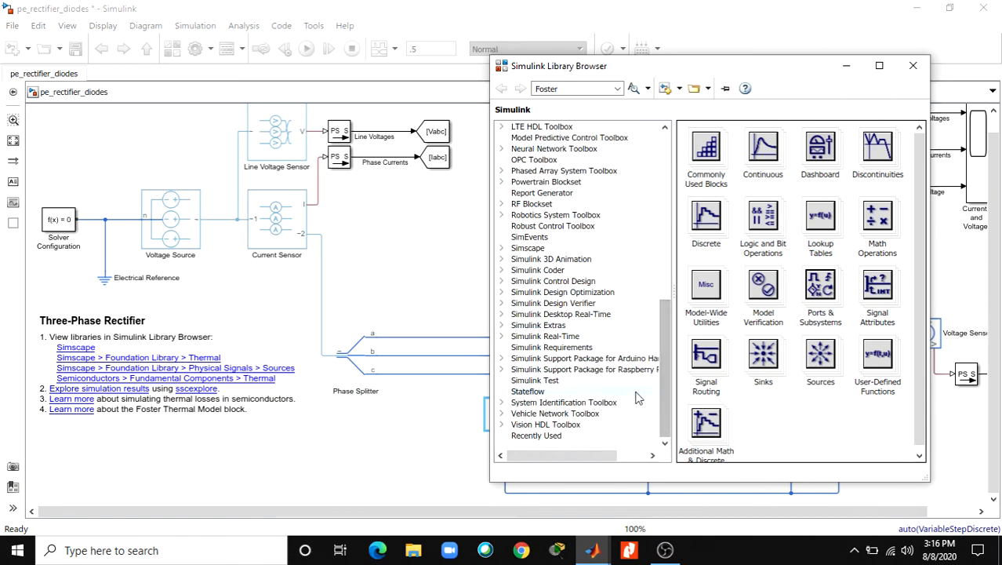
pyautogui.moveTo(665, 402); pyautogui.dragTo(677, 358)
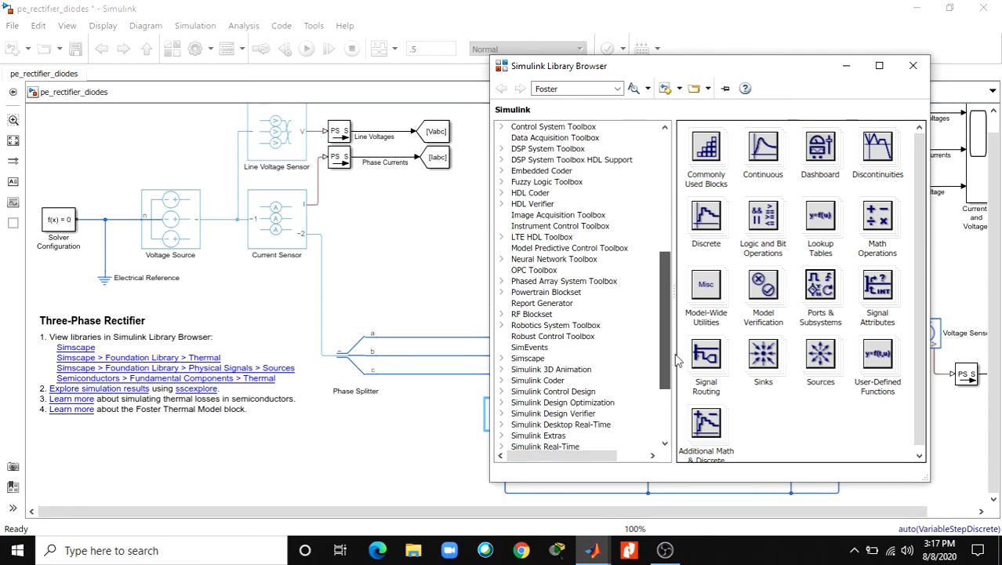
pyautogui.click(532, 359)
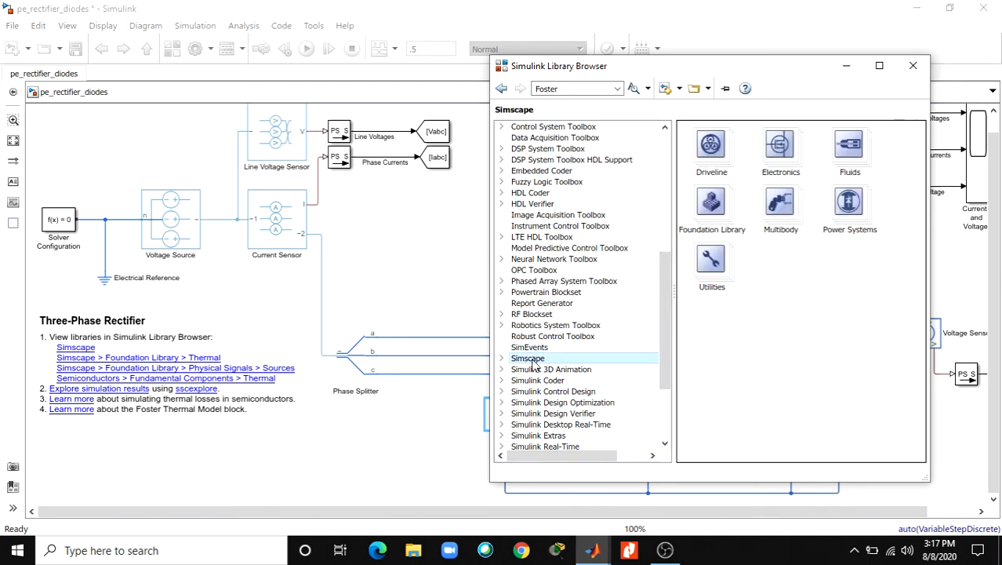
pyautogui.doubleClick(719, 214)
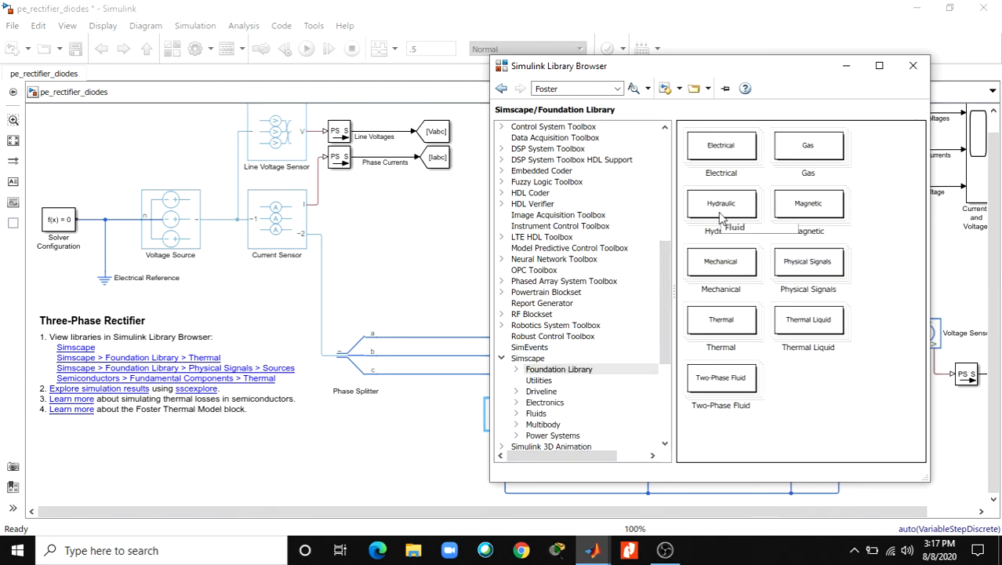
pyautogui.click(726, 328)
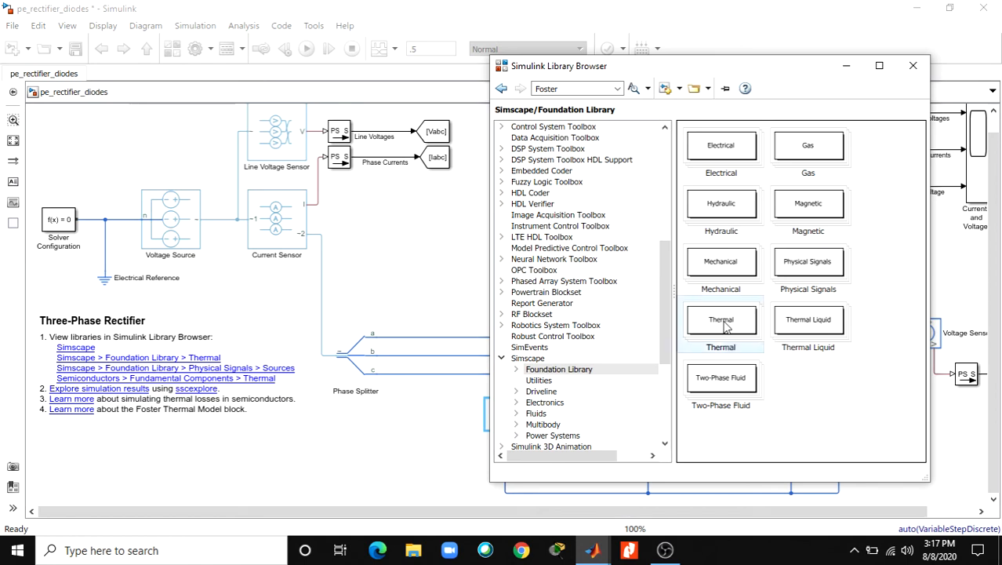
pyautogui.doubleClick(726, 328)
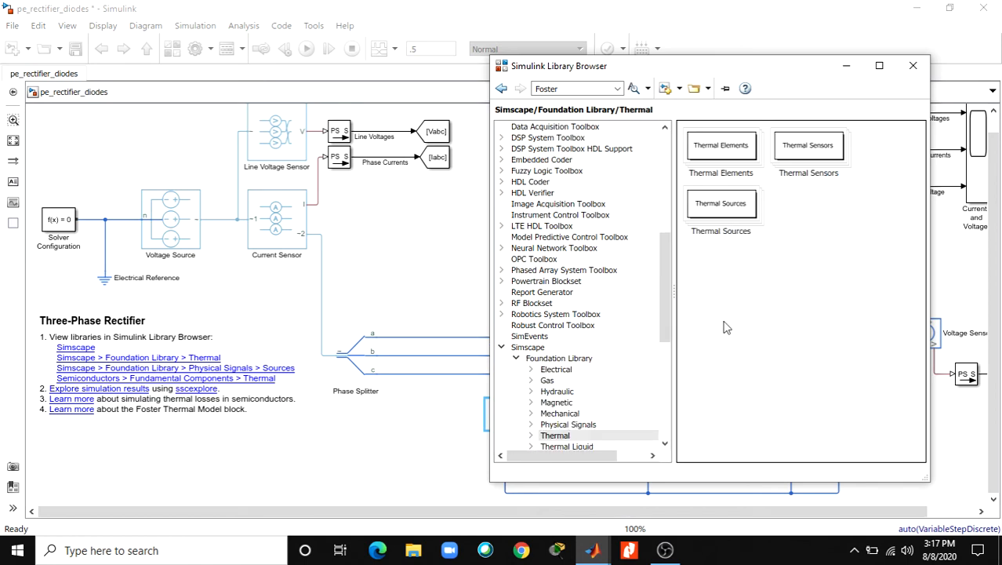
pyautogui.doubleClick(808, 146)
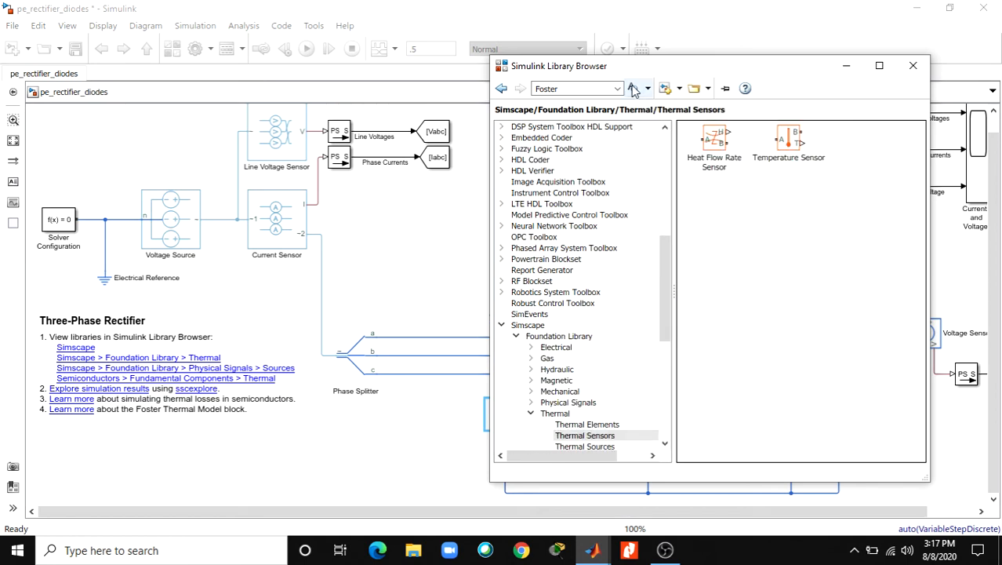
# Read the descriptions of the Heat Flow Rate Sensor and Temperature Sensor blocks in the Thermal Sensors library
pyautogui.click(502, 88)
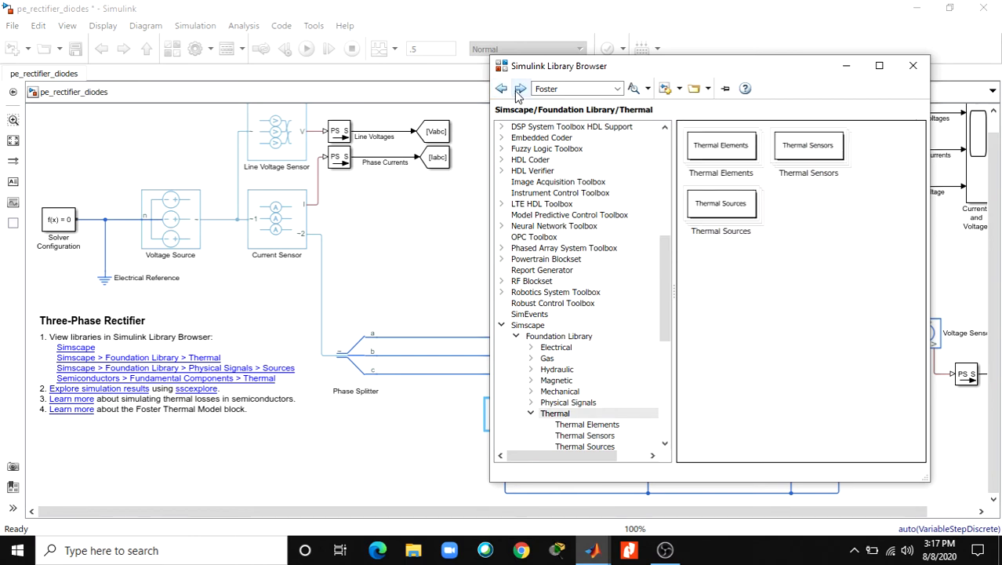
pyautogui.click(520, 89)
pyautogui.doubleClick(551, 92)
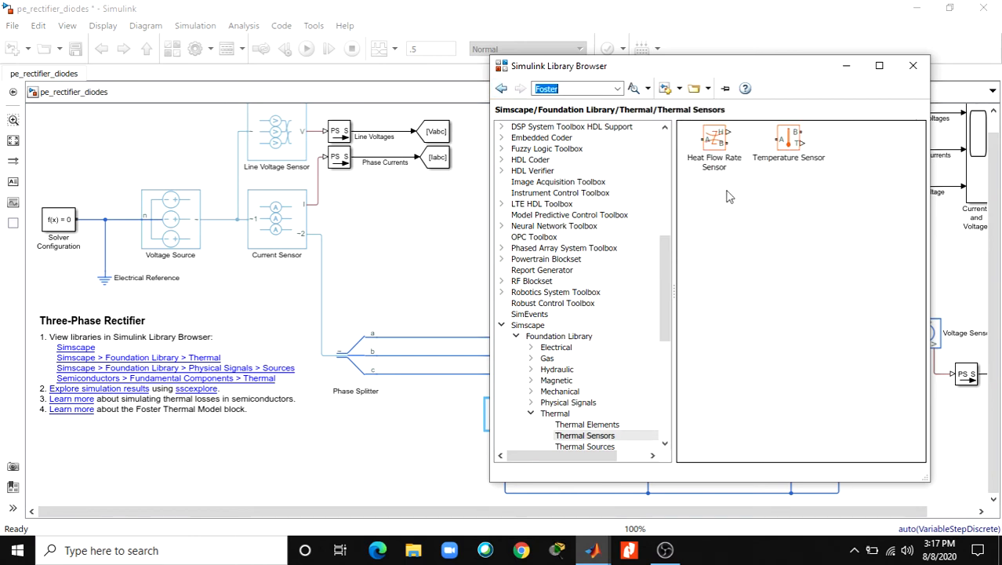
pyautogui.moveTo(724, 177)
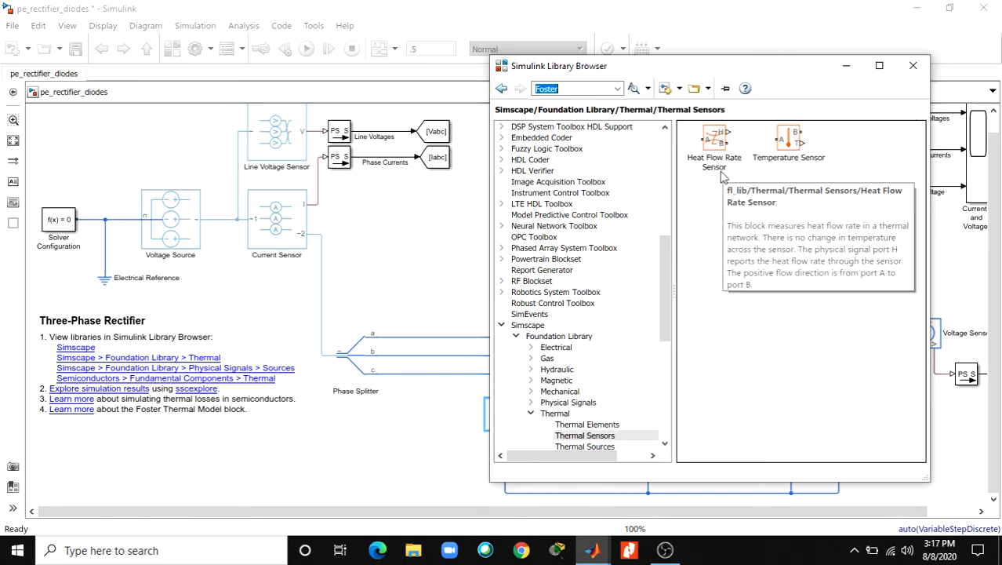
pyautogui.moveTo(796, 159)
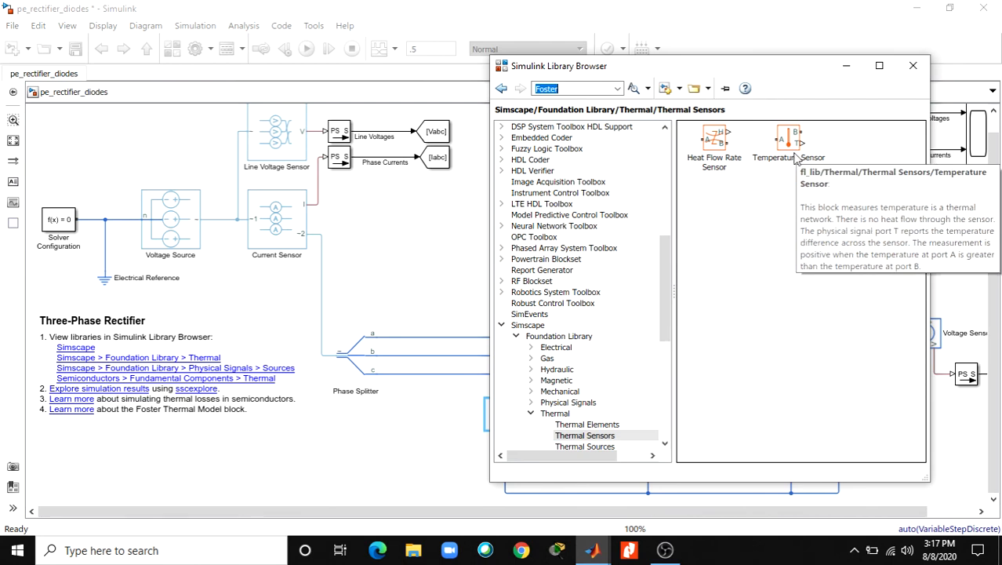
# Browse the Foundation Library's Physical Signals > Sources blocks, and return to the Thermal Sensors blocks
pyautogui.click(501, 88)
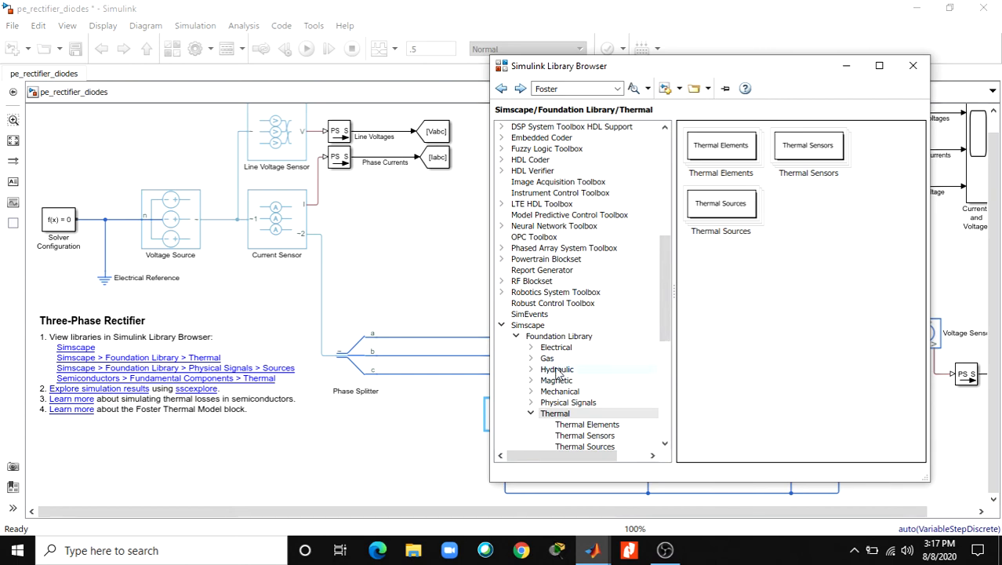
pyautogui.click(576, 401)
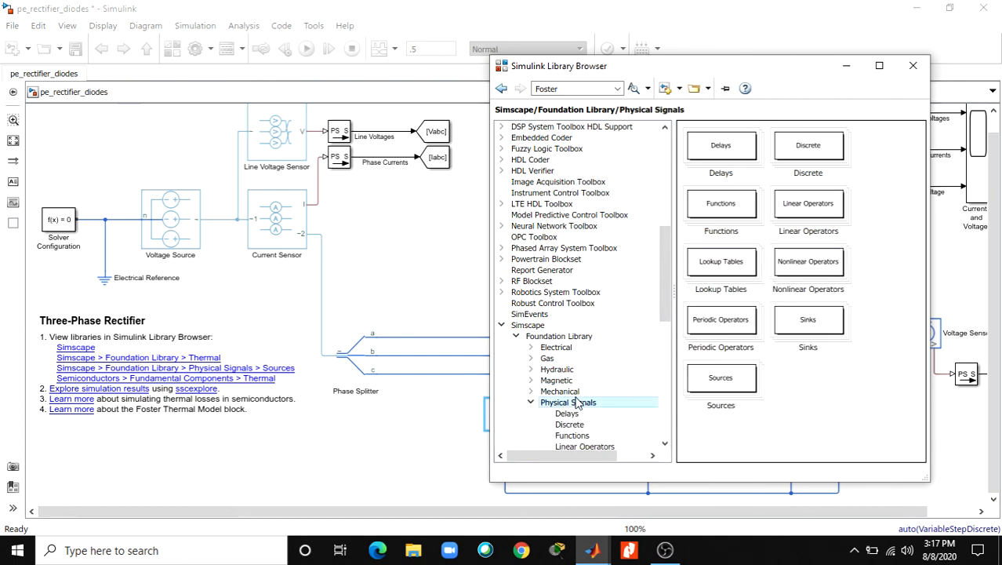
pyautogui.moveTo(665, 275); pyautogui.dragTo(665, 350)
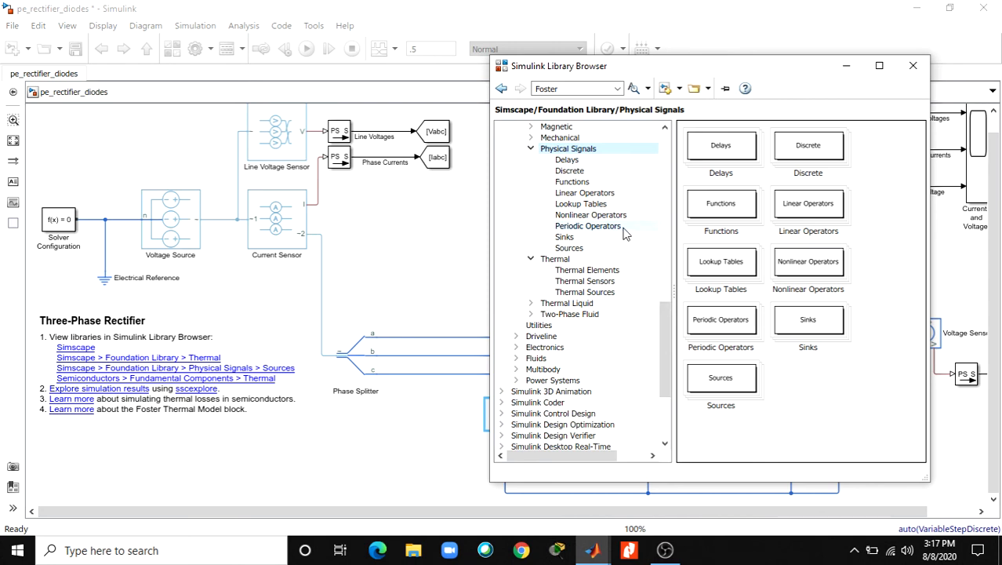
pyautogui.doubleClick(720, 381)
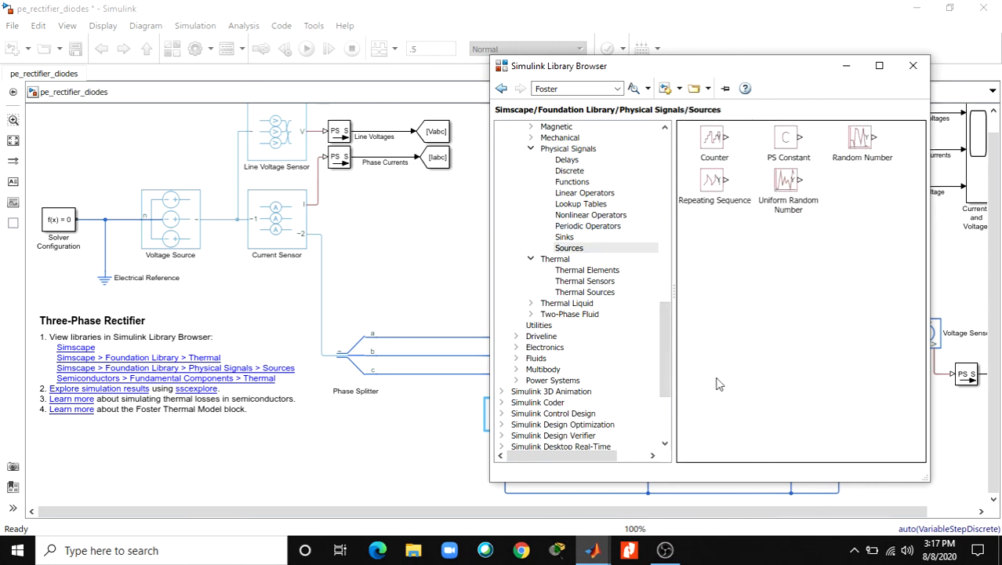
pyautogui.click(586, 282)
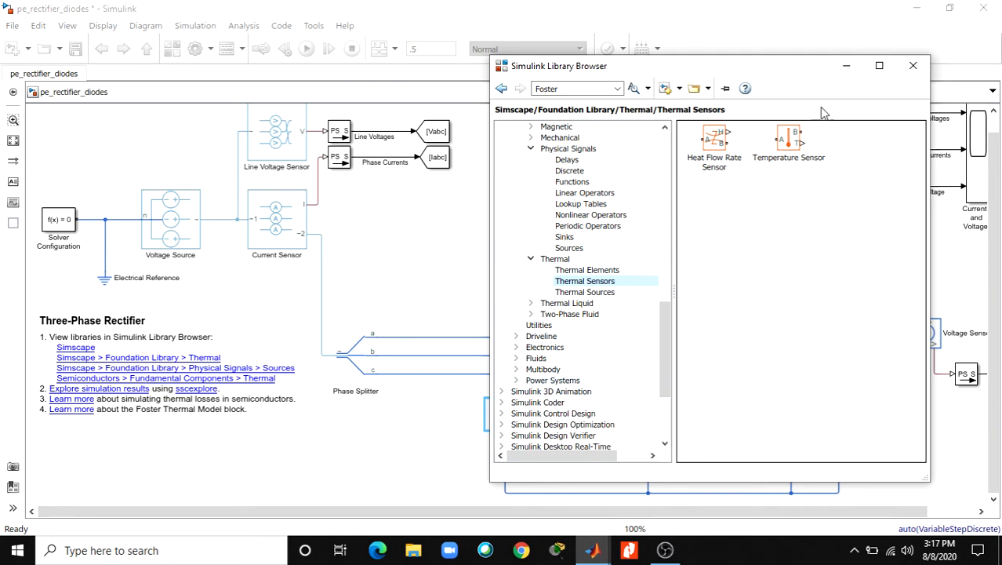
# Close the Library Browser, view the sscexplore documentation linked in the model's notes, and return to the circuit
pyautogui.click(912, 66)
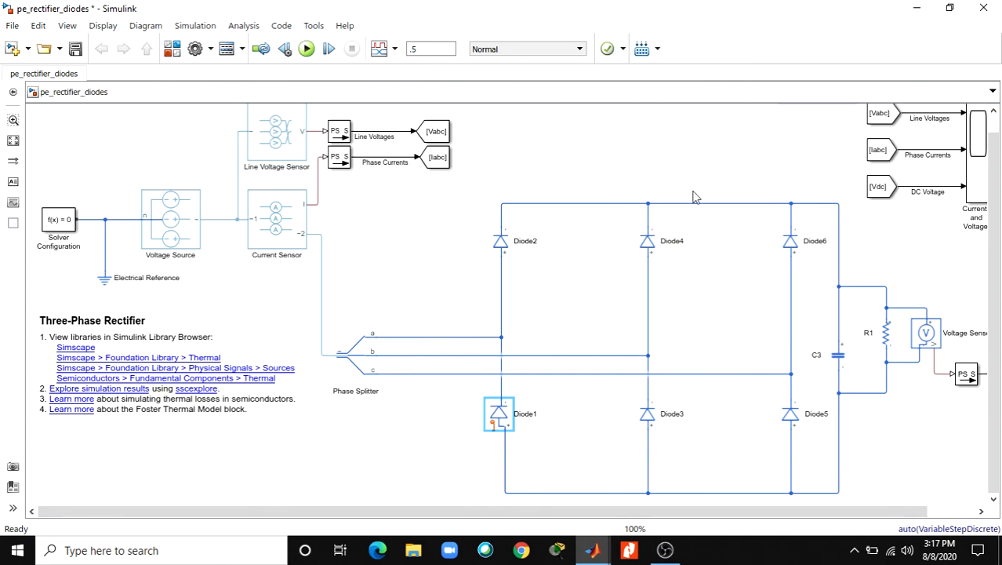
pyautogui.click(206, 391)
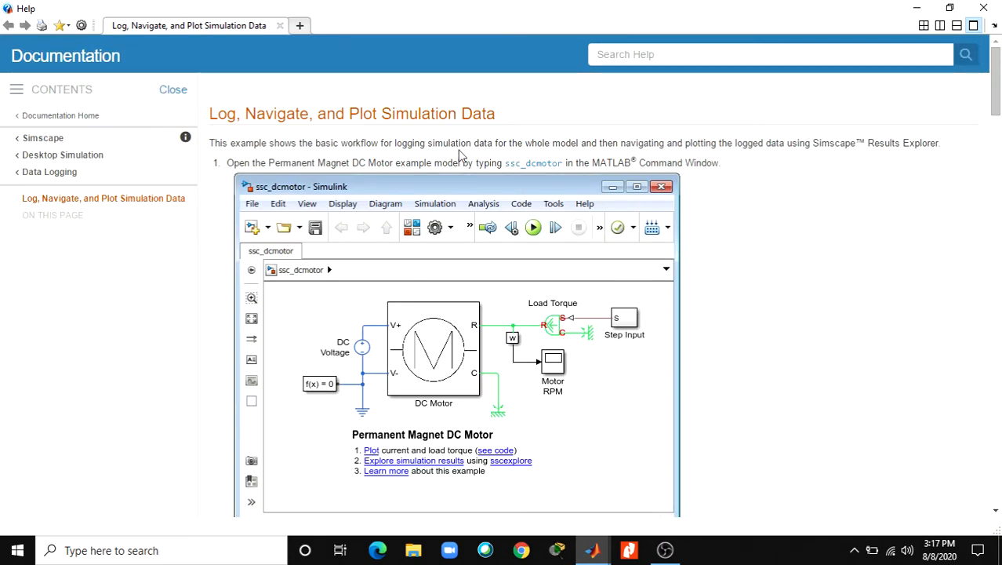
pyautogui.click(983, 7)
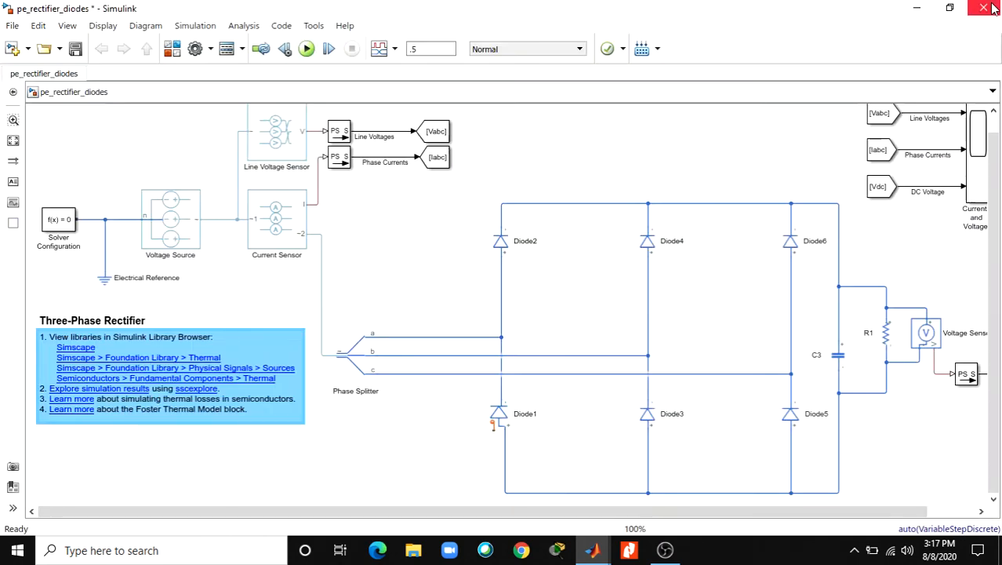
# Enable Log simulation statistics and Open viewer after simulation in the model's Simscape configuration parameters and apply the changes
pyautogui.click(193, 26)
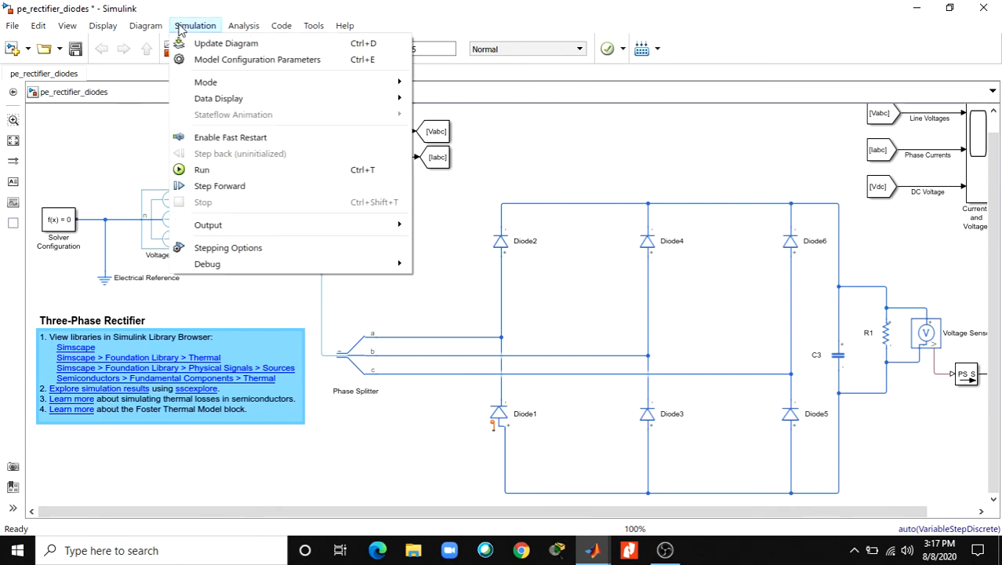
pyautogui.click(212, 60)
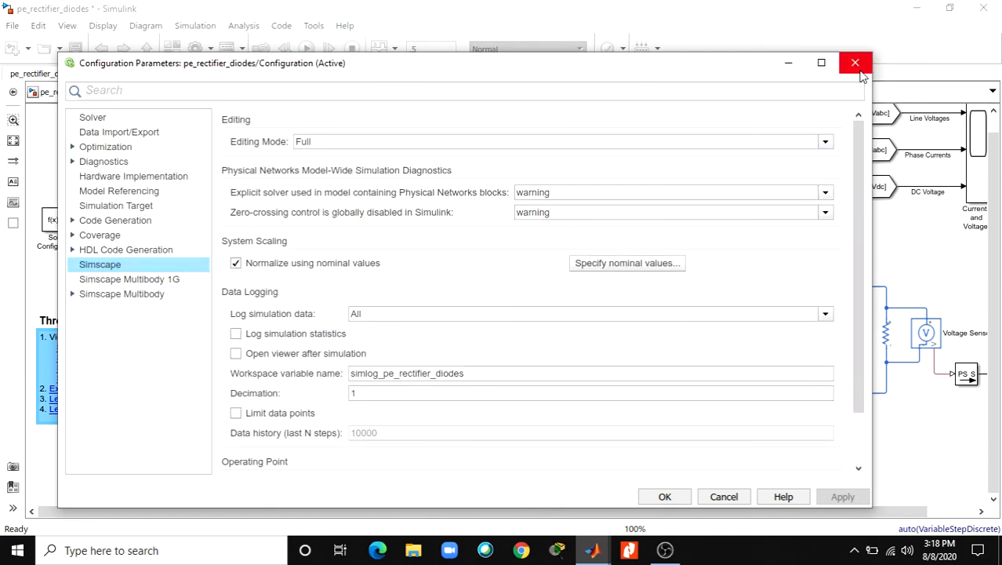
pyautogui.click(236, 353)
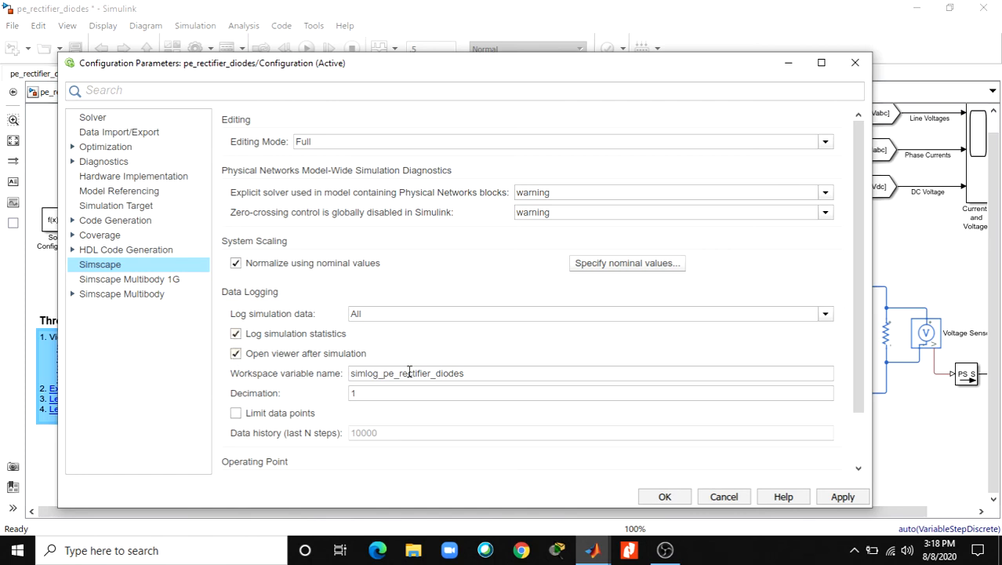
pyautogui.click(830, 496)
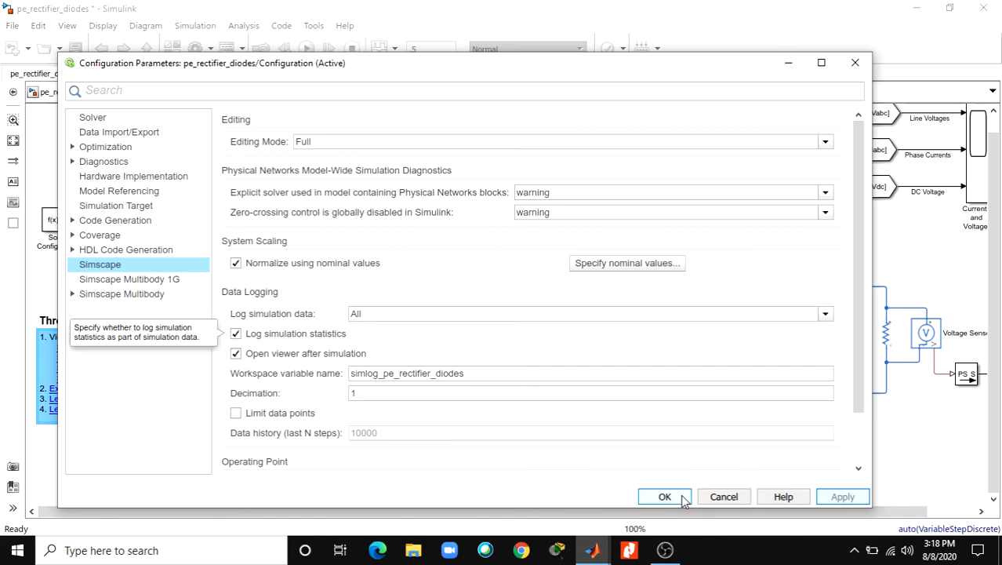
pyautogui.click(665, 496)
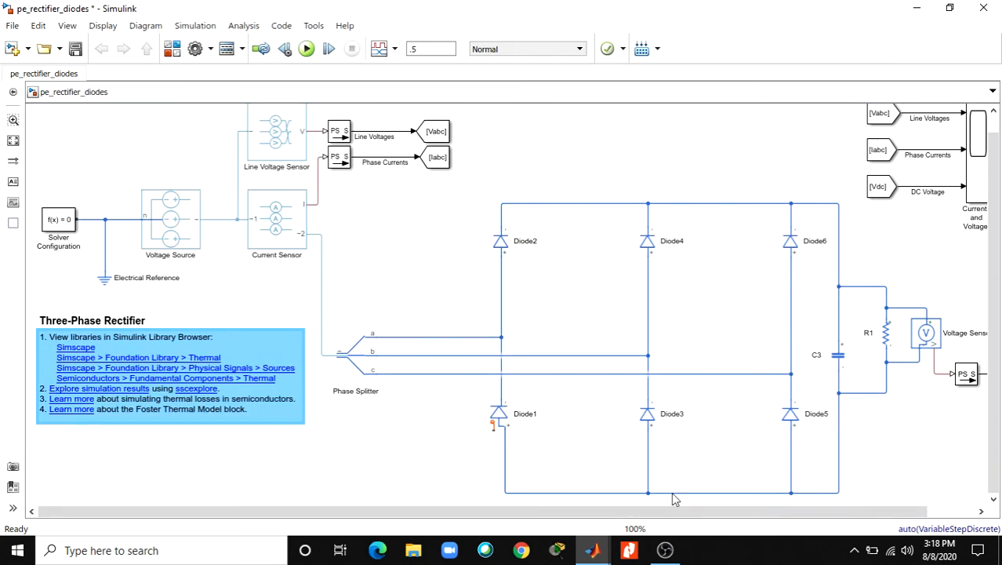
# Try to run the rectifier simulation, and close the Diagnostic Viewer
pyautogui.click(244, 27)
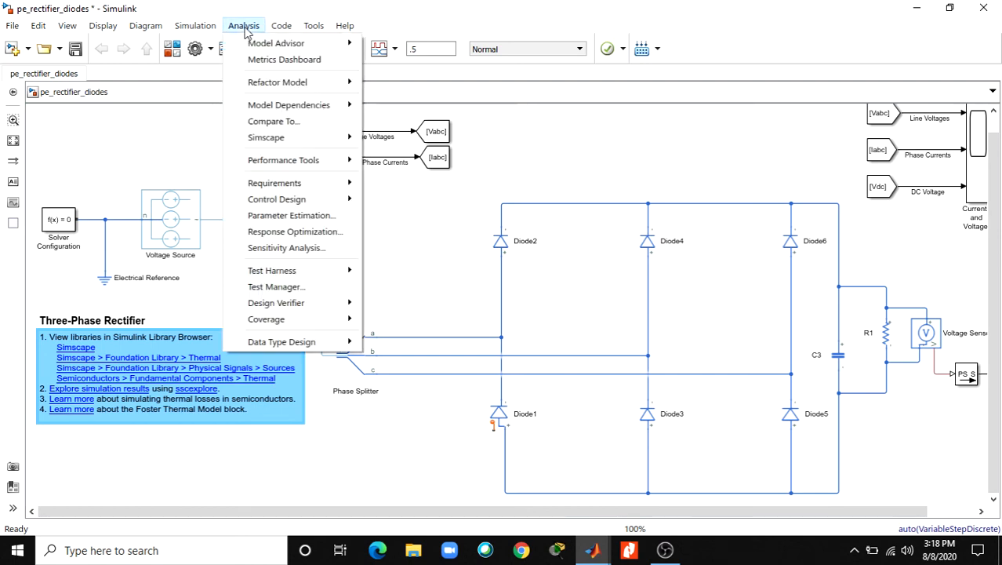
pyautogui.moveTo(210, 31)
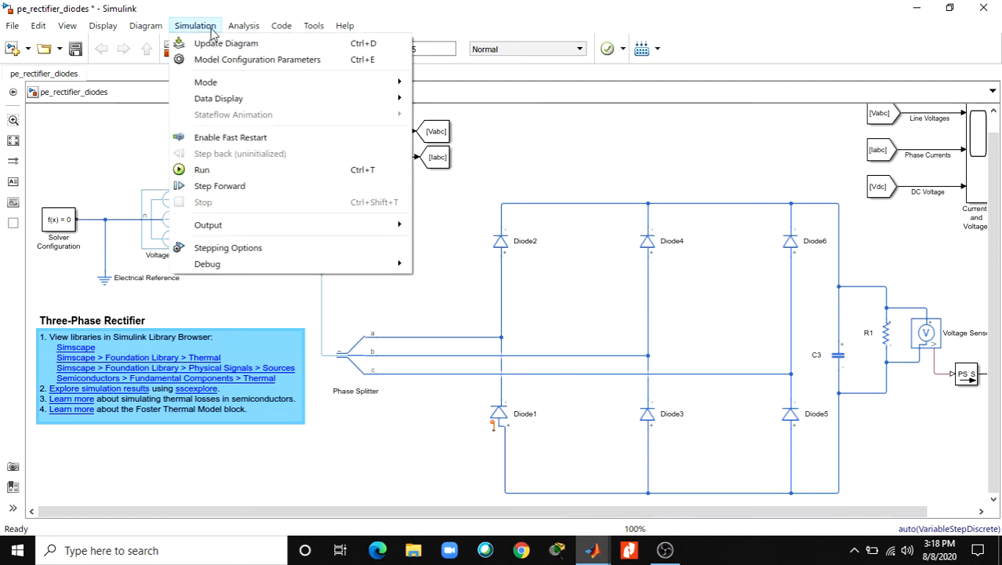
pyautogui.click(223, 168)
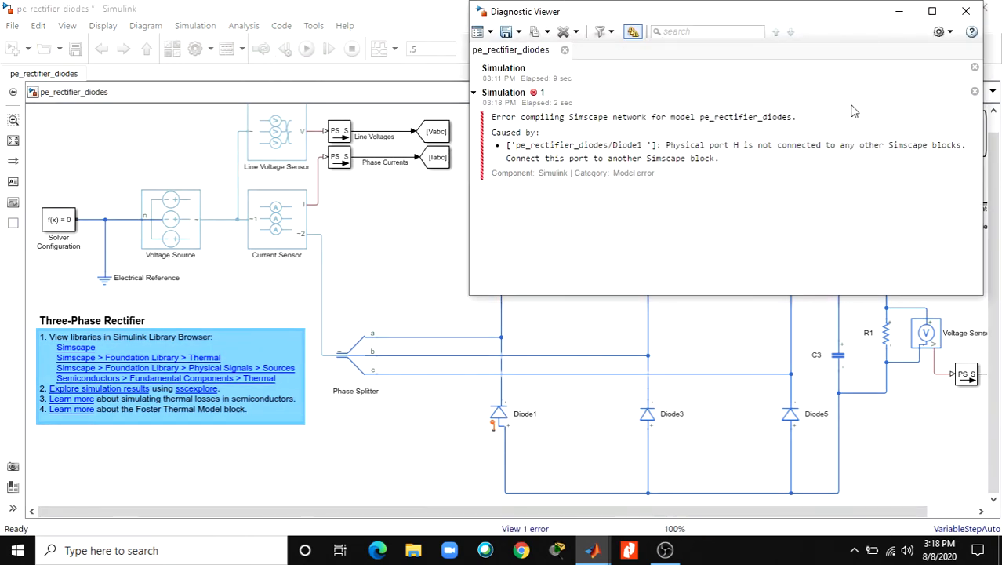
pyautogui.click(966, 12)
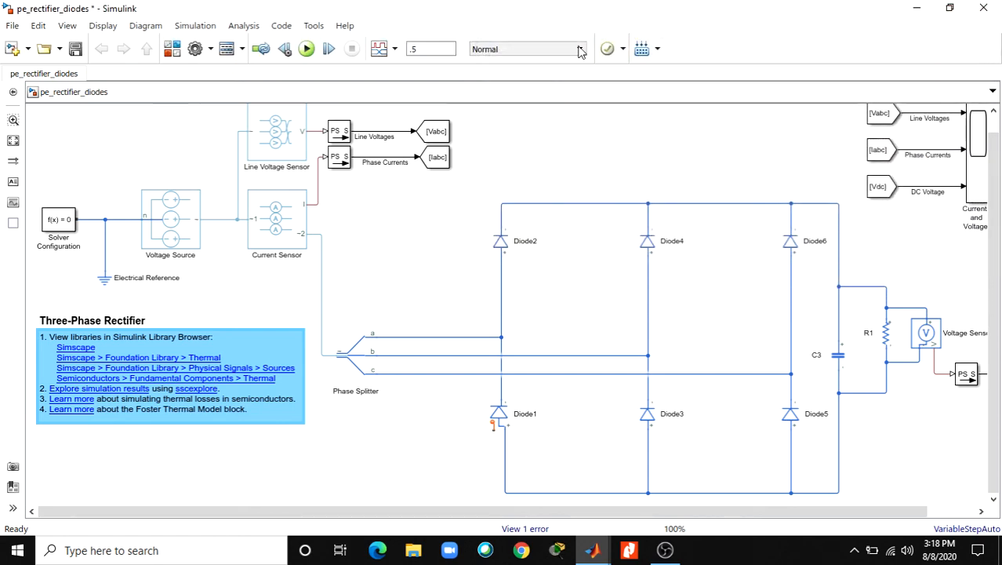
pyautogui.click(245, 26)
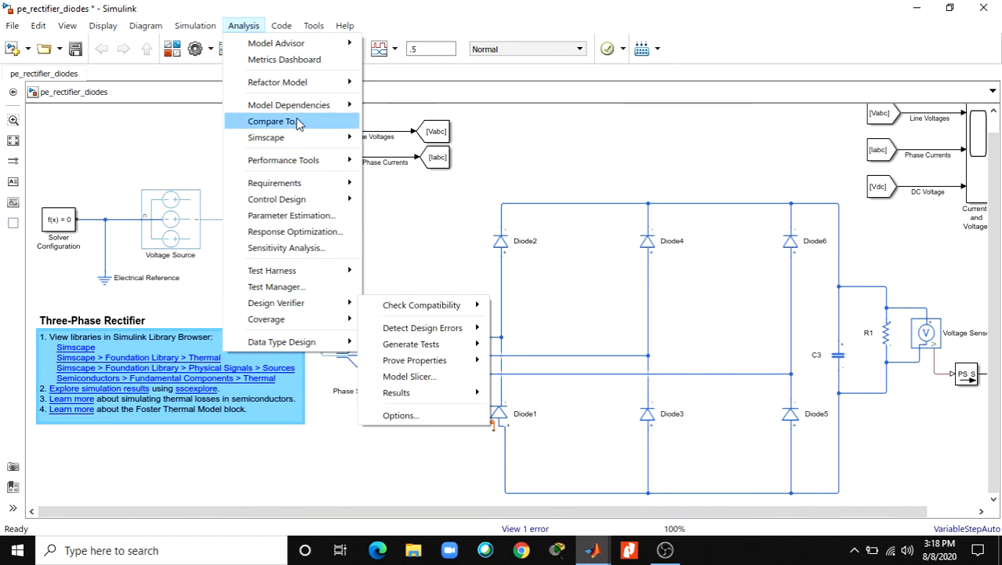
pyautogui.moveTo(288, 33)
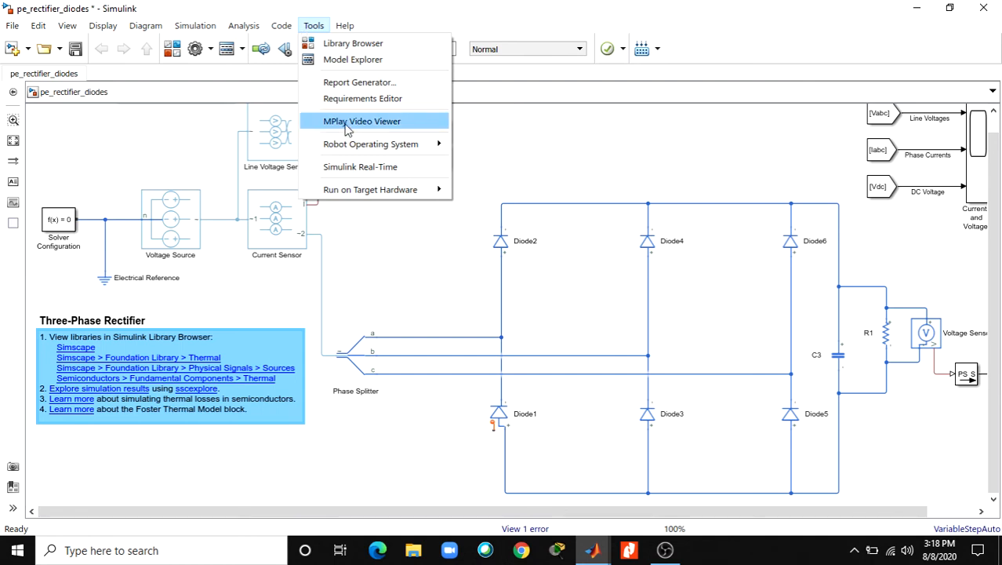
pyautogui.click(526, 128)
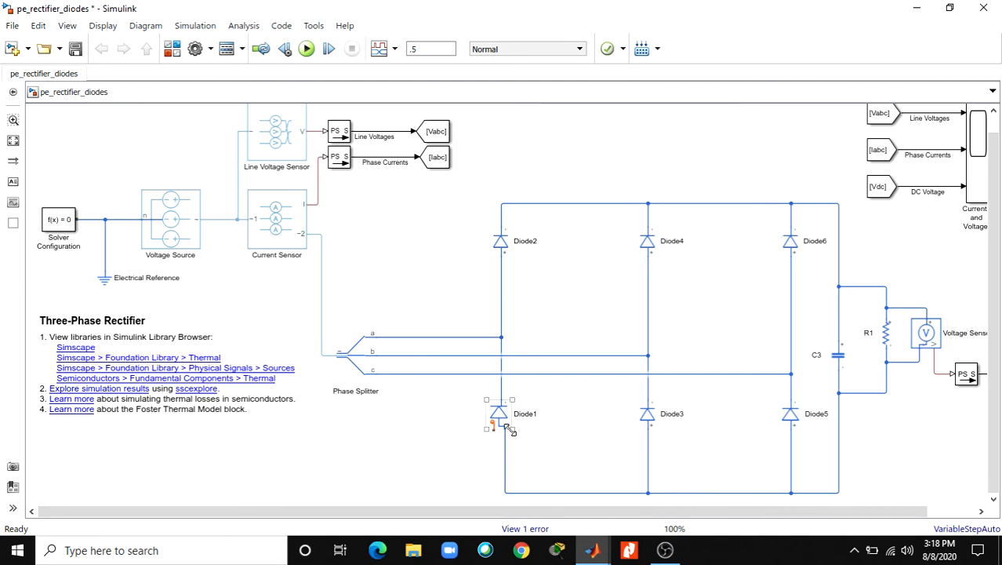
# Bring the whole Currents and Voltages scope and its three input signals into view
pyautogui.moveTo(463, 513); pyautogui.dragTo(518, 512)
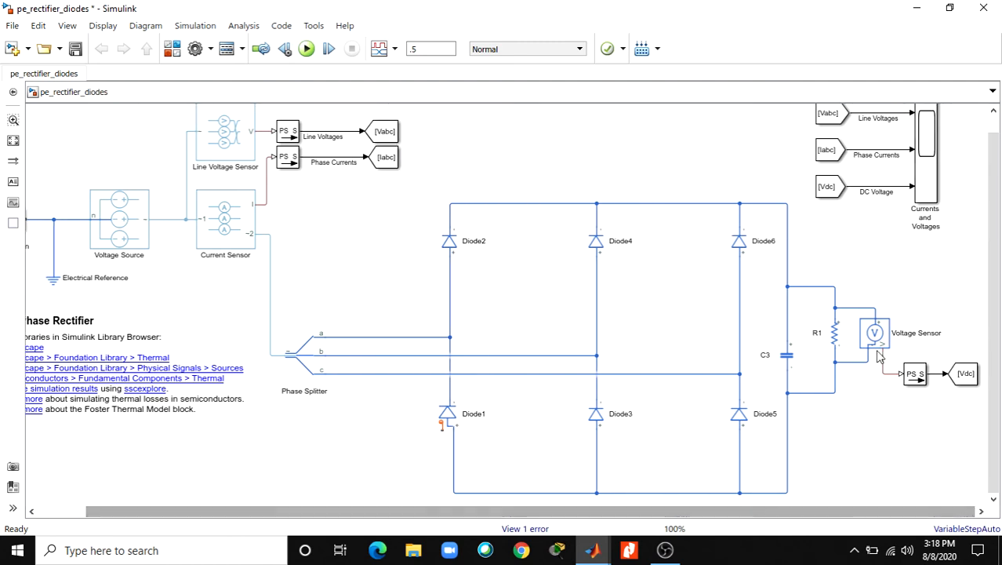
pyautogui.moveTo(998, 296); pyautogui.dragTo(998, 278)
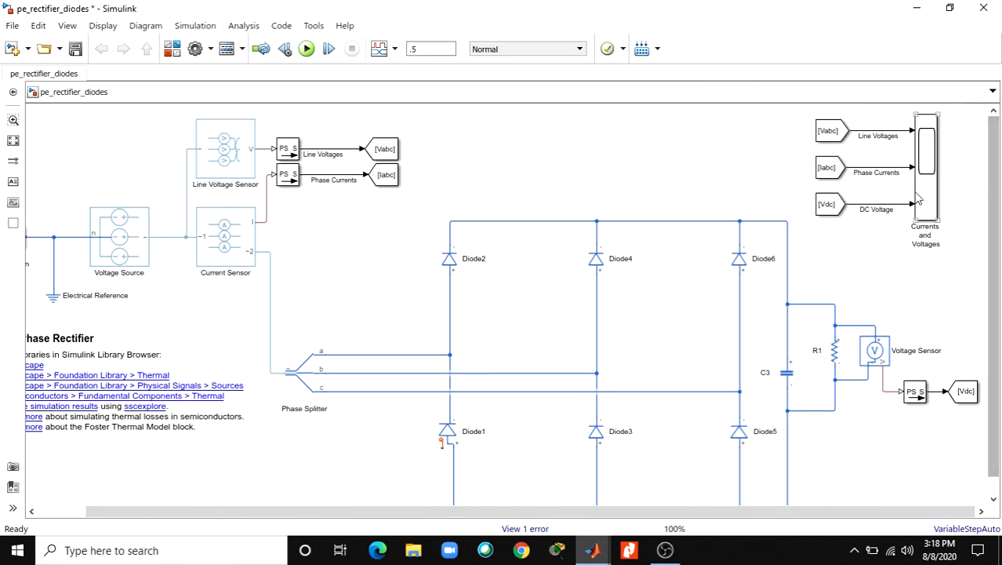